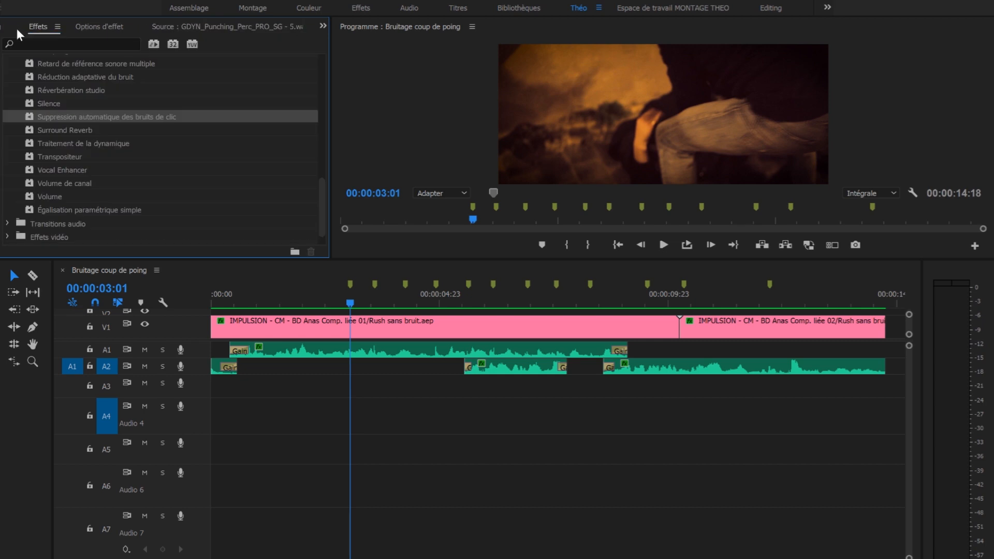
Place GDYN_Punching_Perc_PRO_SG - 5.wav on audio track A3 at the first marker, 00:00:03:01, and solo that track.
left_click_drag(57, 129, 354, 397)
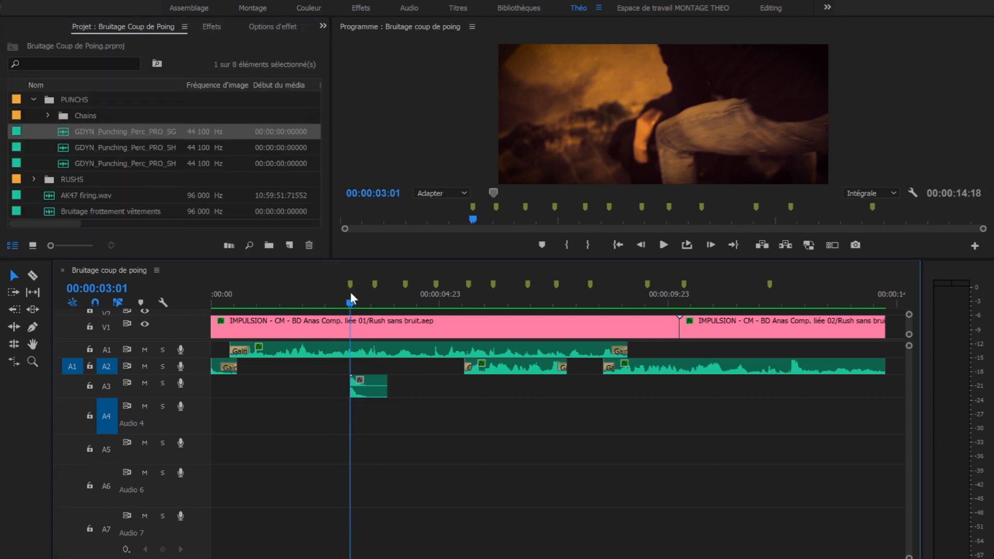
left_click(336, 299)
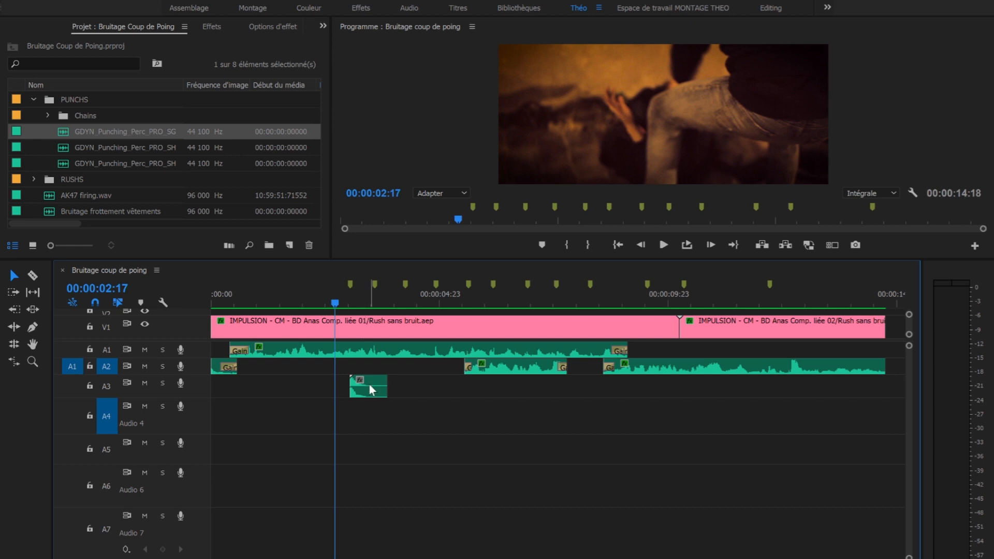
left_click(162, 383)
Mark an In point at 00:00:02:22 and an Out point at 00:00:04:01 around the punch sound.
left_click(345, 298)
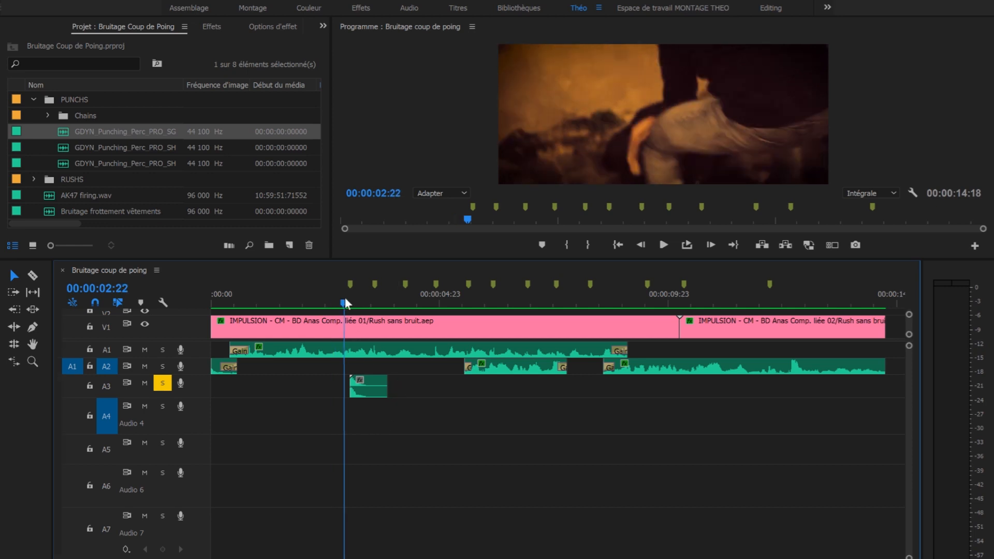
key("i")
left_click_drag(371, 296, 397, 296)
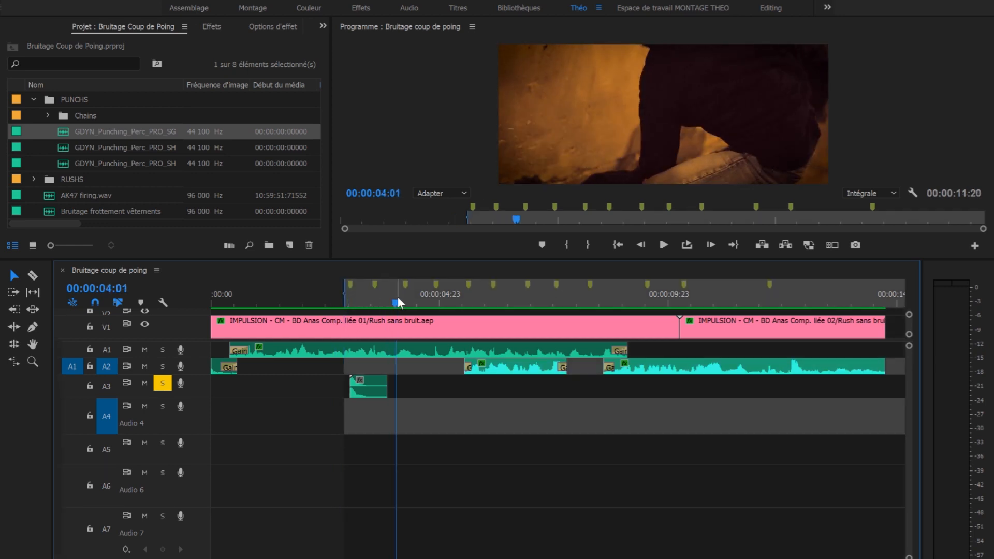
key("o")
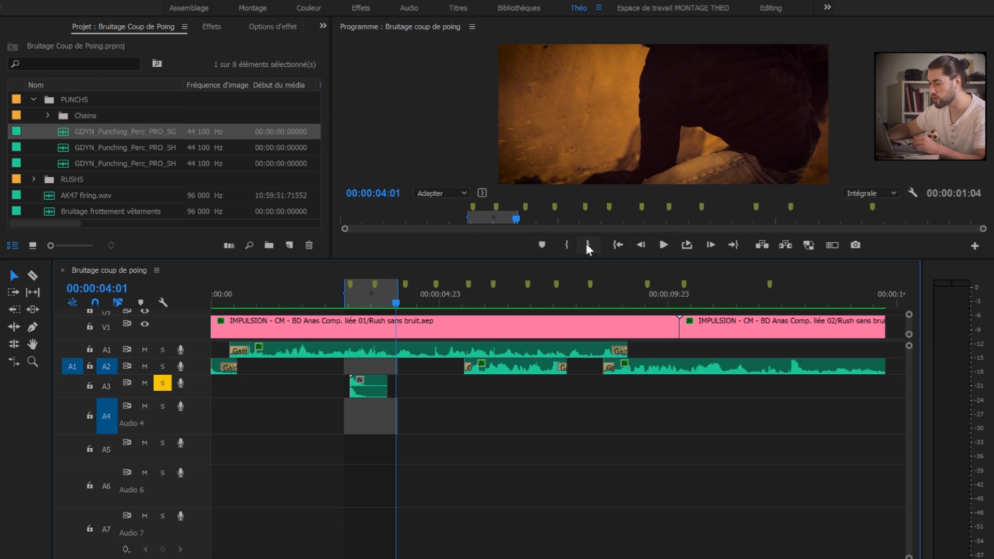
Turn on loop playback for the sequence and preview the range between the In and Out points.
left_click(688, 245)
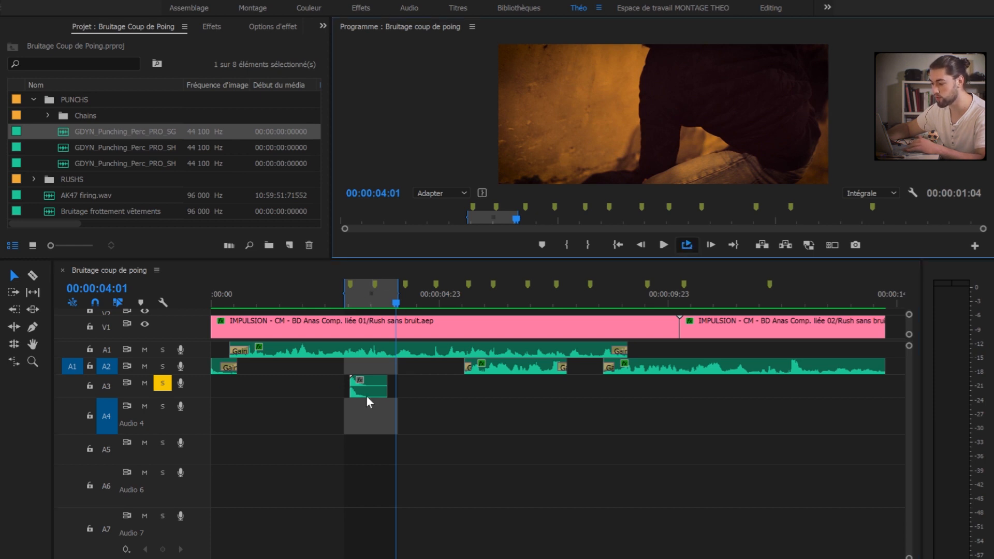
key("space")
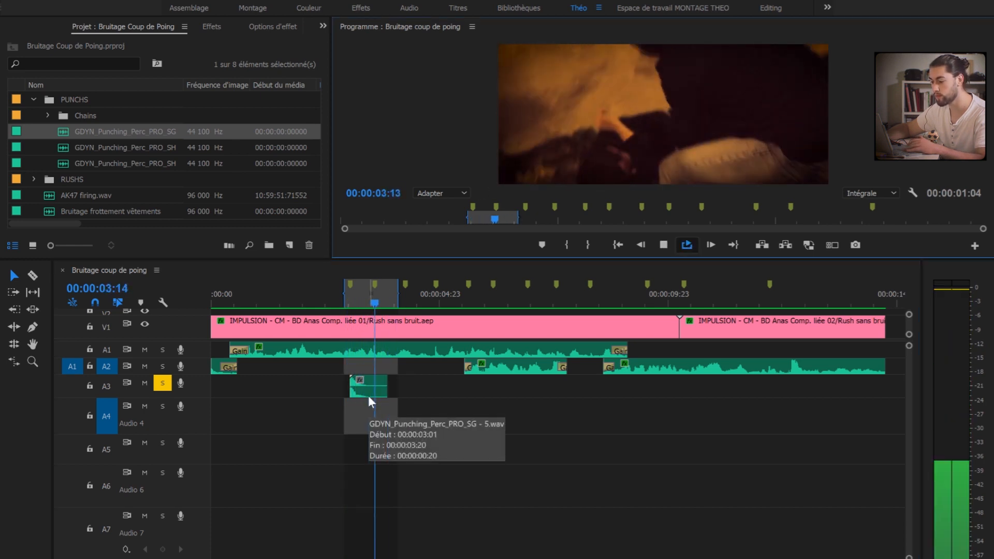
key("space")
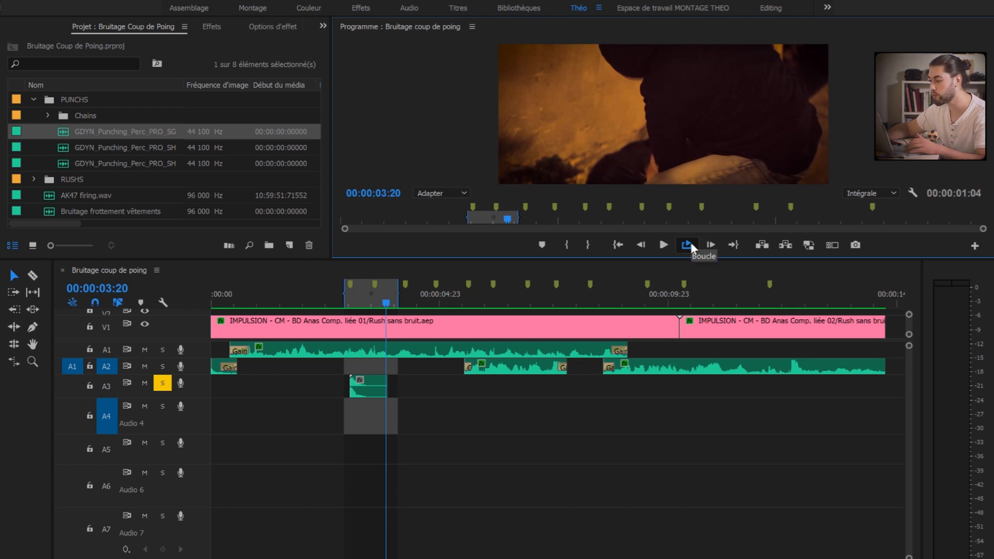
left_click(975, 246)
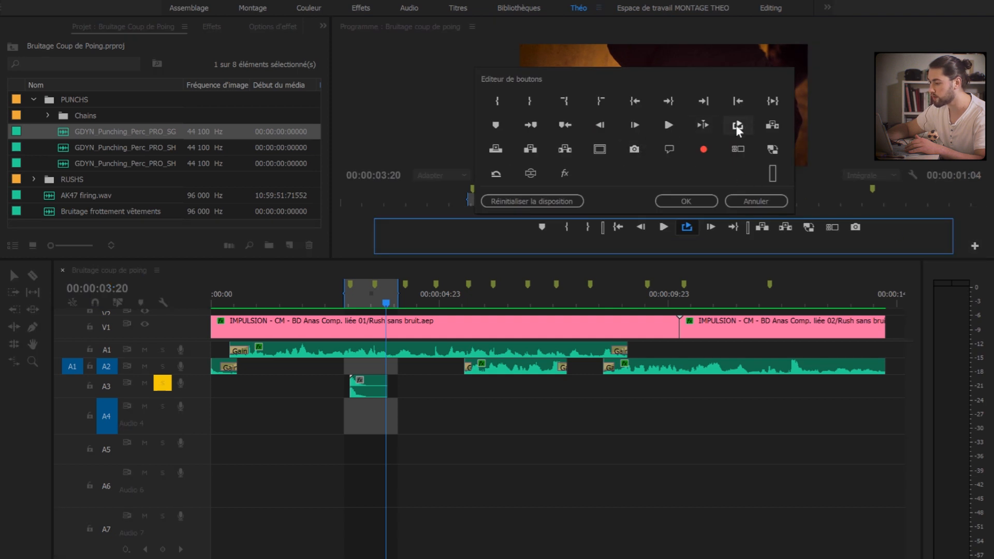
left_click(742, 200)
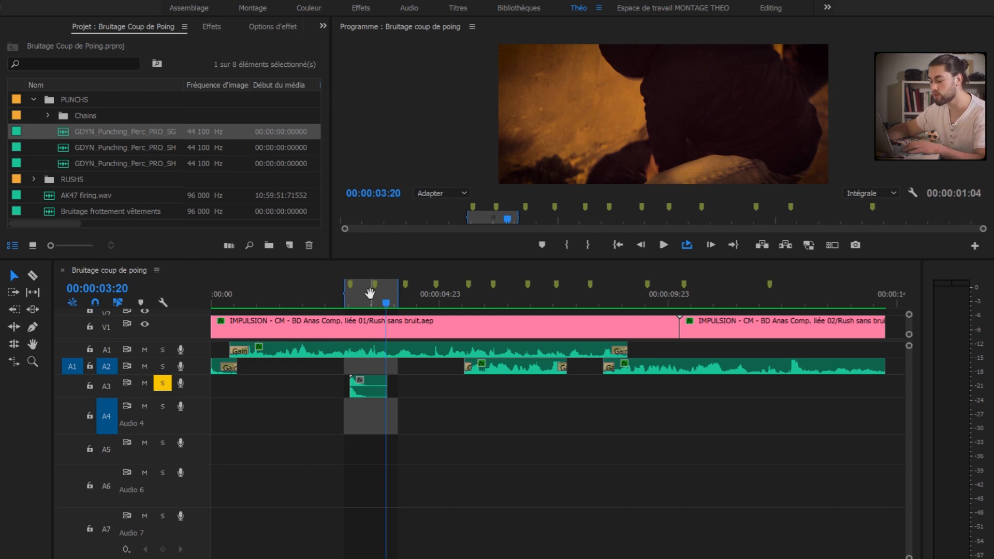
Expand track A3, search the effects for "egal" and apply Egaliseur paramétrique to the punch clip.
left_click_drag(213, 558, 306, 558)
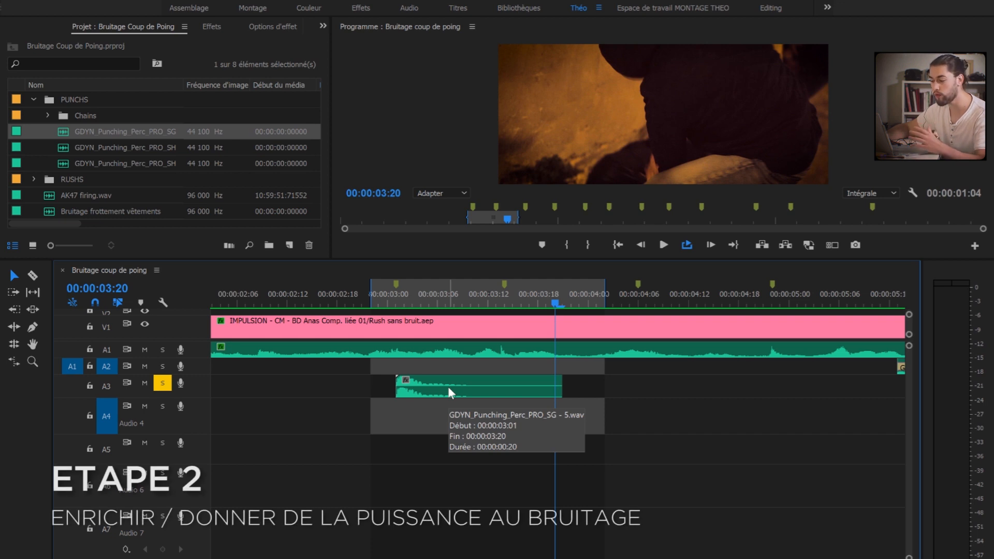
double_click(192, 389)
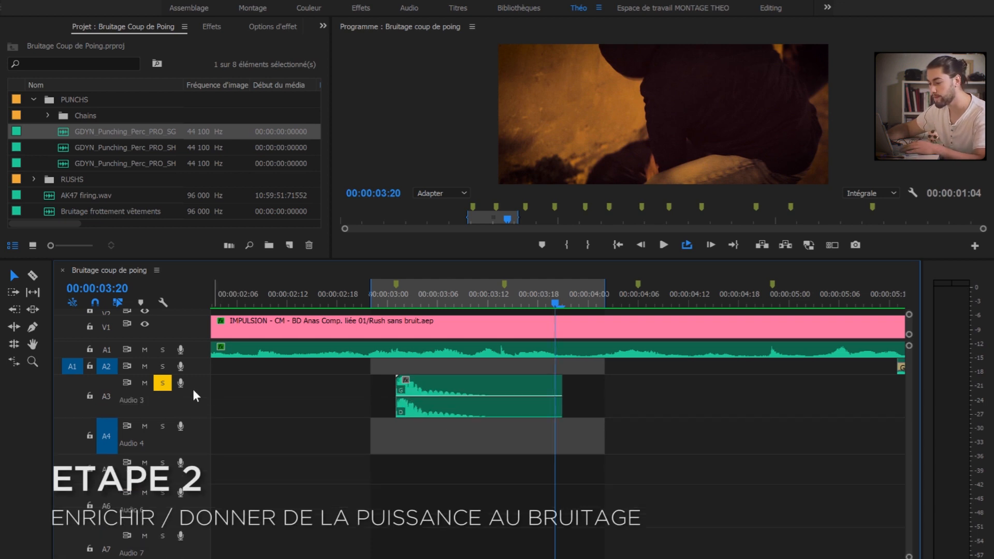
left_click(445, 390)
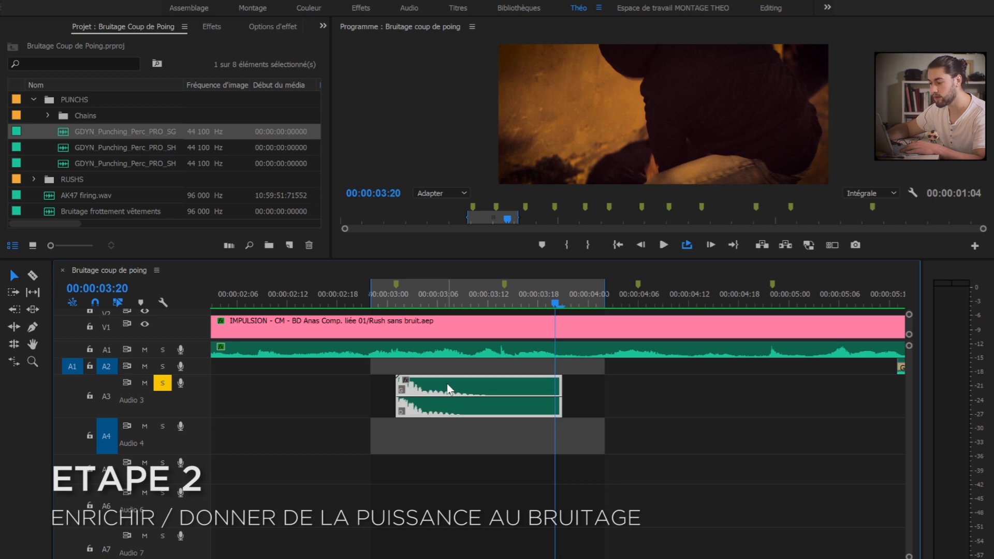
left_click(217, 27)
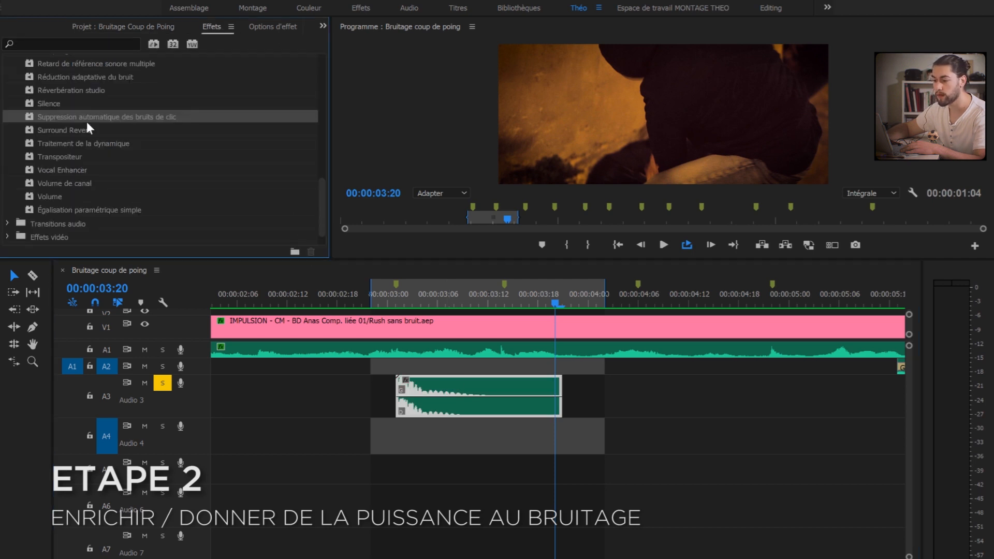
scroll(86, 122, "down", 5)
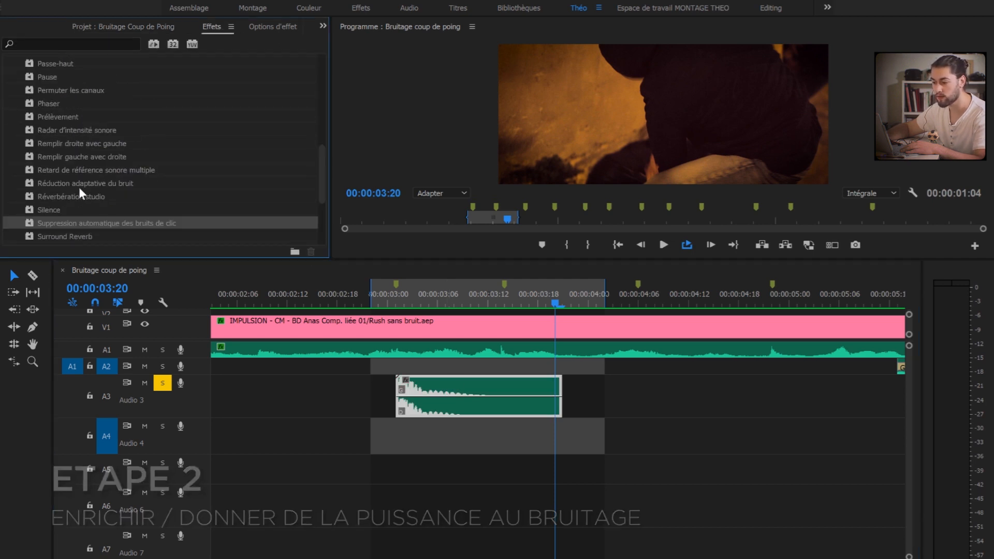
scroll(79, 188, "up", 1)
left_click(85, 44)
type("egal")
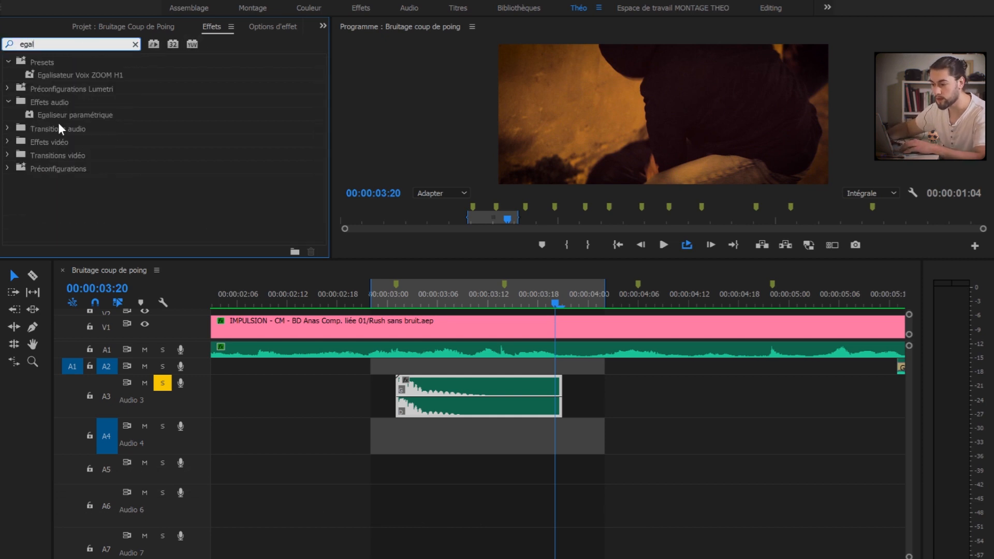
left_click_drag(62, 115, 430, 399)
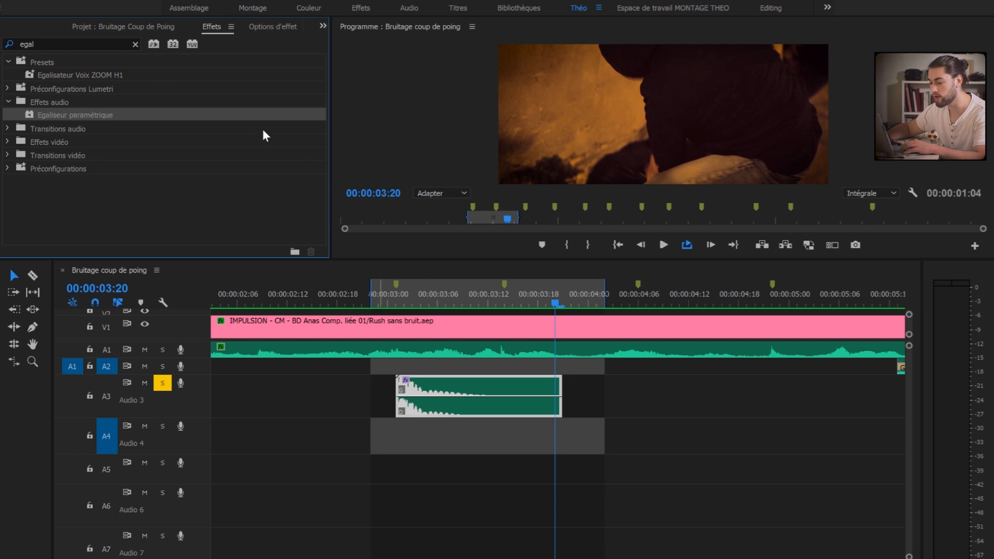
Open the Egaliseur paramétrique editor for the punch clip, enlarge it and toggle the shelf slopes of bands L and H.
left_click(268, 28)
scroll(271, 176, "down", 1)
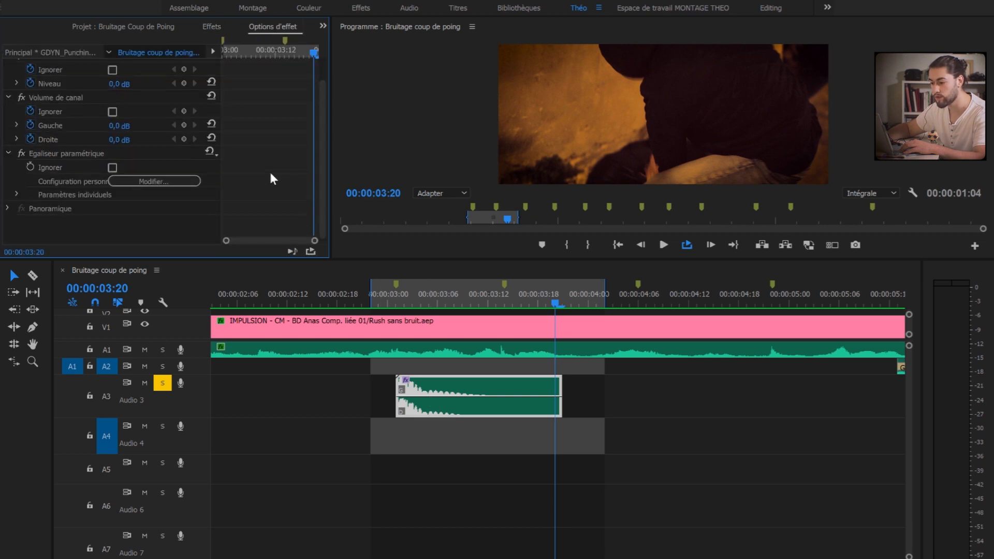
left_click(172, 181)
left_click_drag(528, 212, 227, 196)
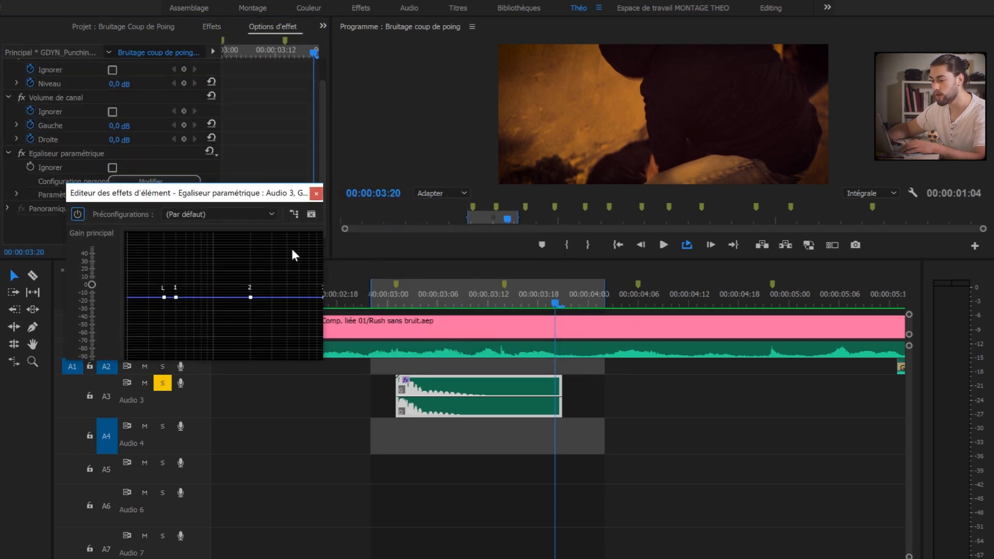
left_click_drag(322, 360, 613, 479)
left_click(217, 429)
left_click(483, 429)
left_click_drag(444, 197, 444, 420)
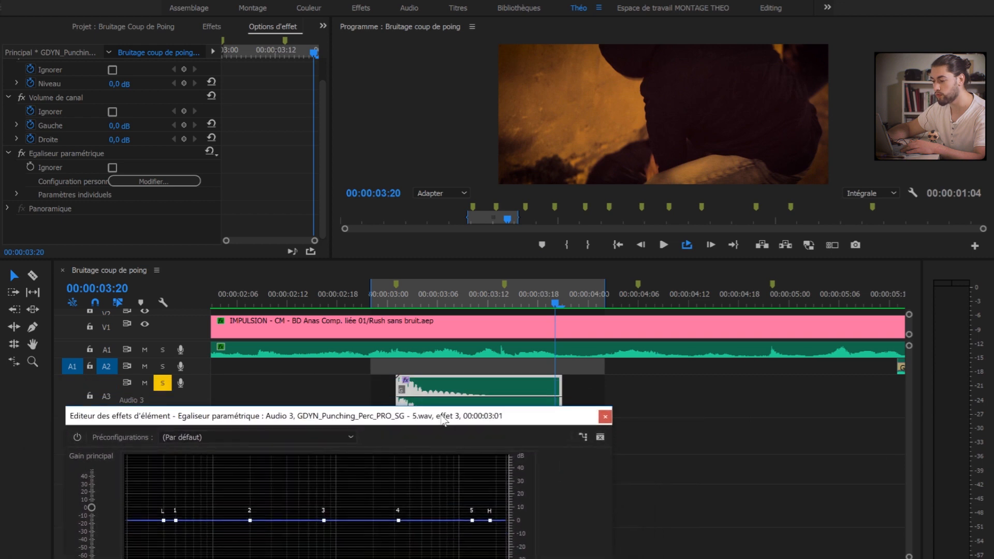
Play the looped range to hear the punch while the equaliser editor is open.
key("space")
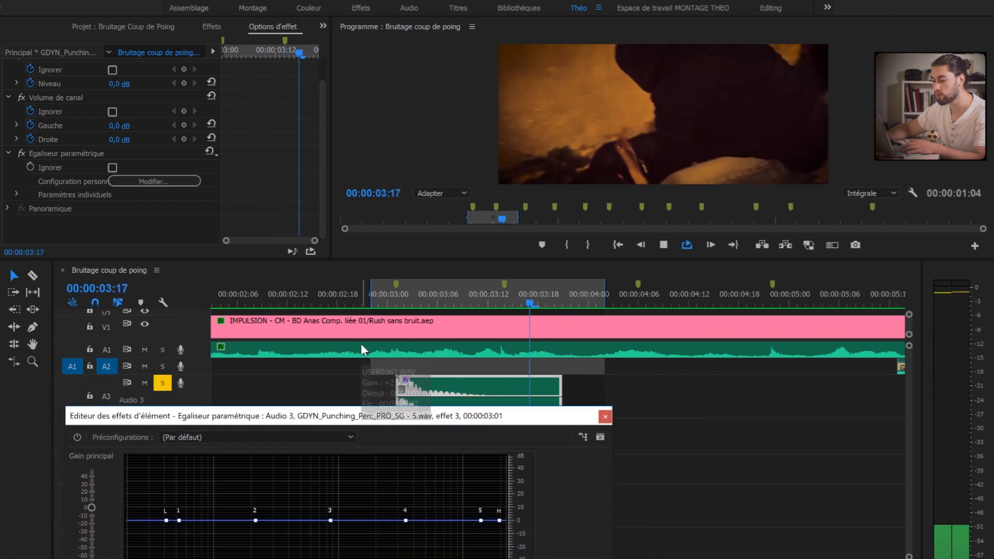
key("space")
left_click_drag(383, 423, 455, 238)
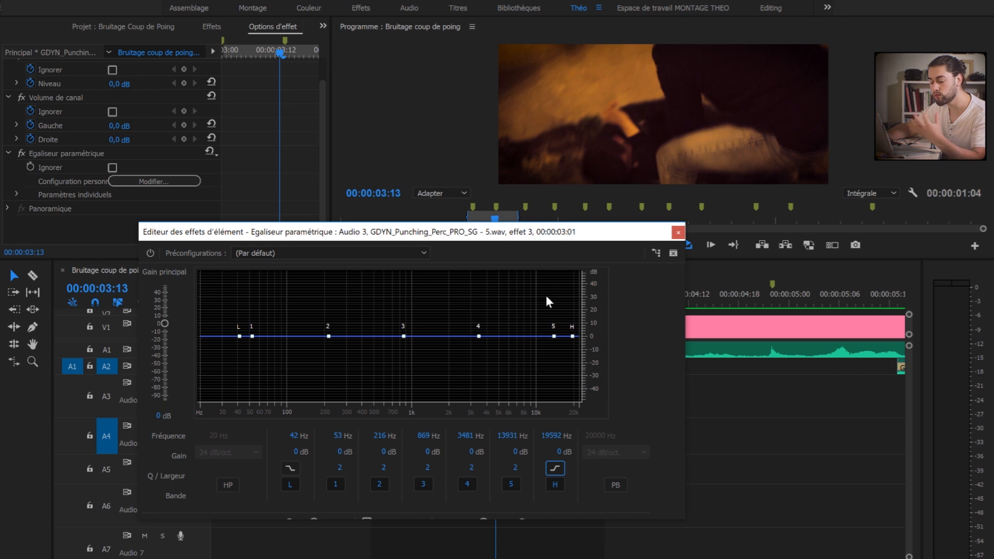
Cut band H to about -44 dB at 19262 Hz and band L to about -21.7 dB at 21 Hz.
mouse_move(573, 336)
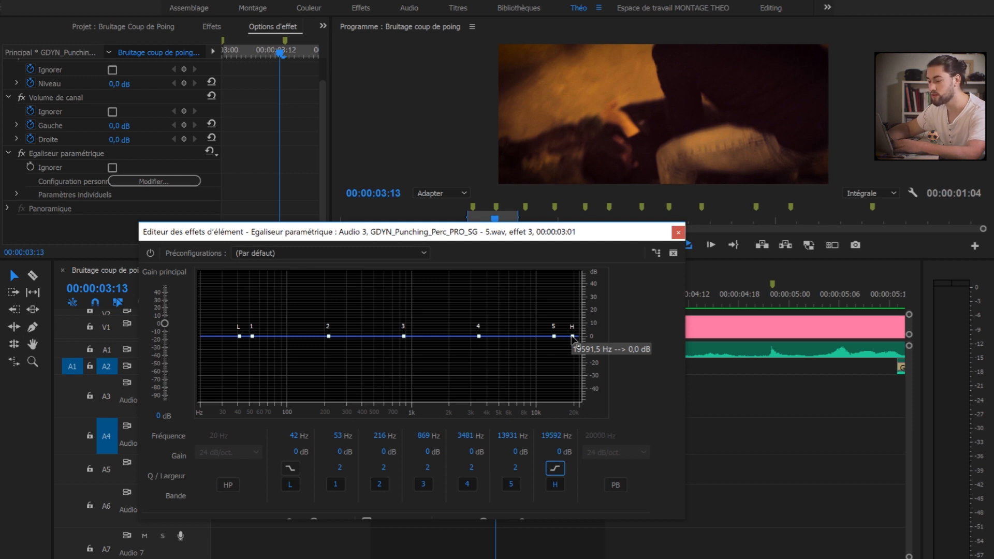
left_click_drag(573, 336, 571, 347)
left_click_drag(568, 383, 572, 395)
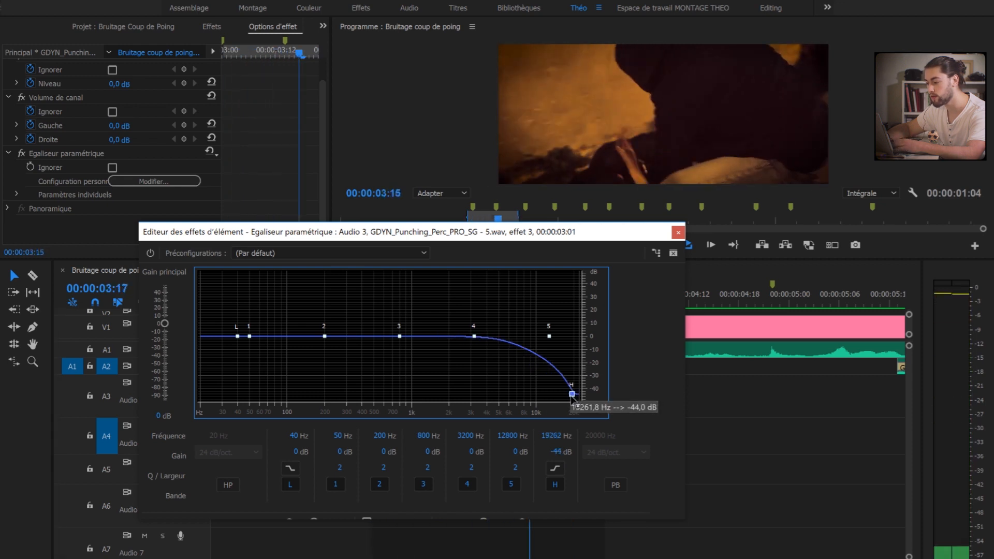
left_click_drag(238, 338, 203, 365)
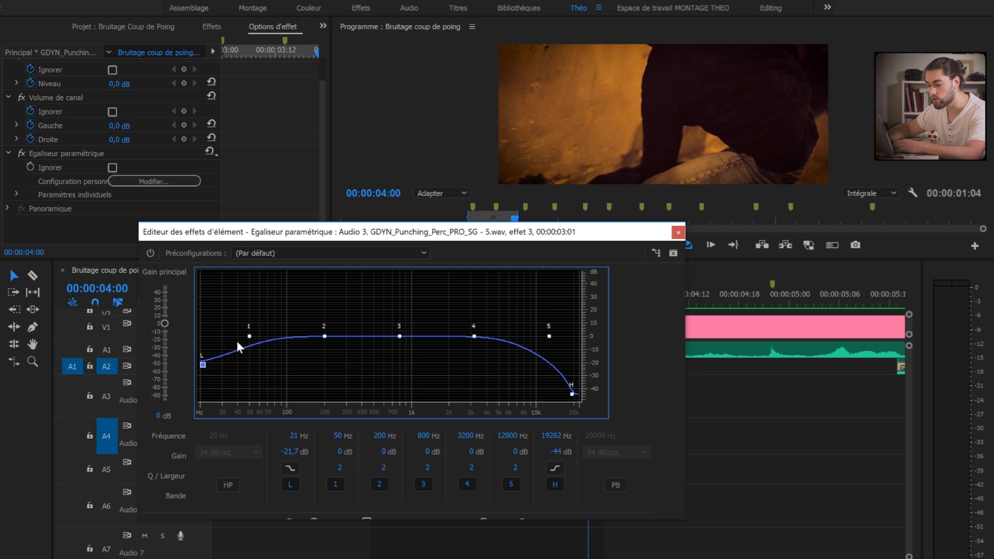
Boost band 1 around 52 Hz and deepen the outer cuts, with band H at about -48 dB and 16826 Hz.
left_click_drag(249, 336, 256, 317)
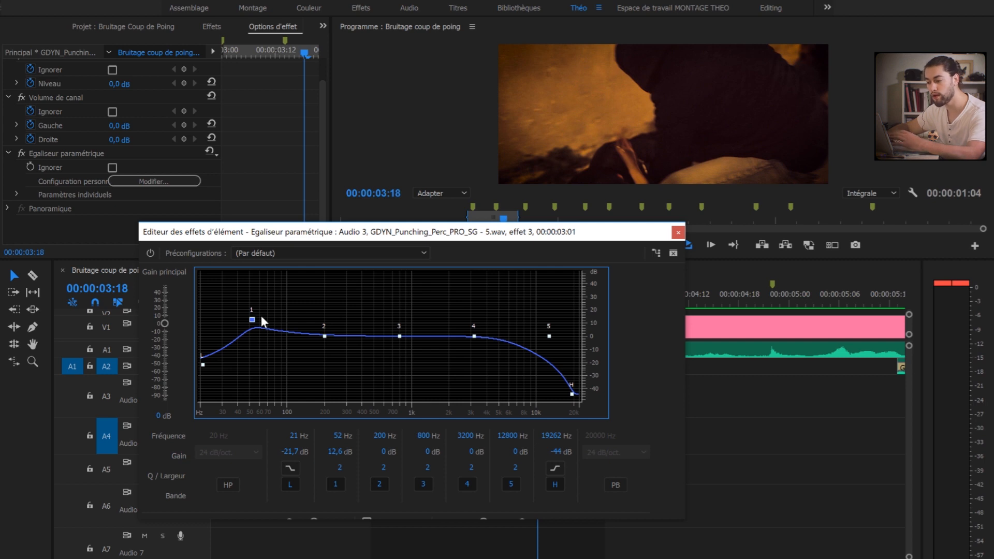
left_click_drag(572, 394, 565, 400)
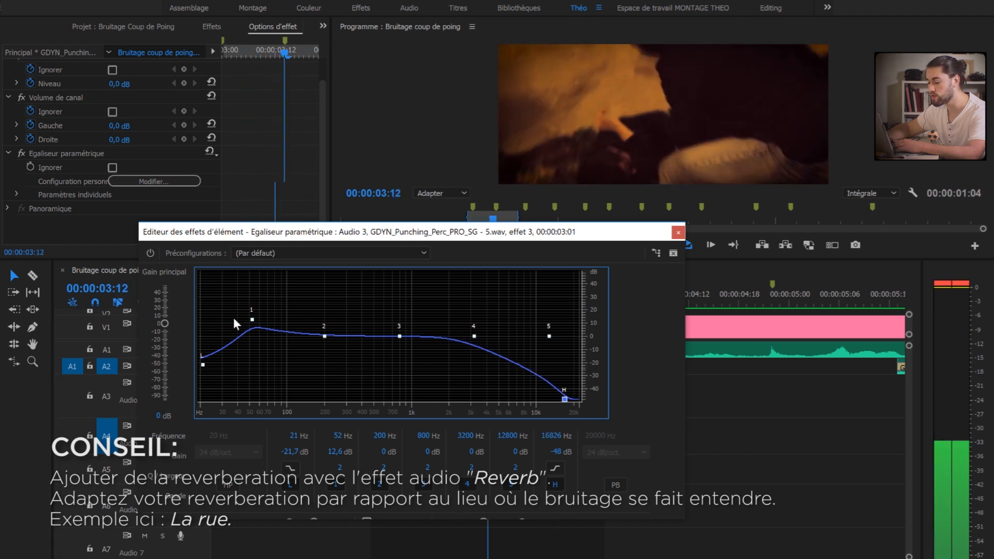
left_click_drag(251, 320, 251, 324)
left_click_drag(202, 364, 200, 377)
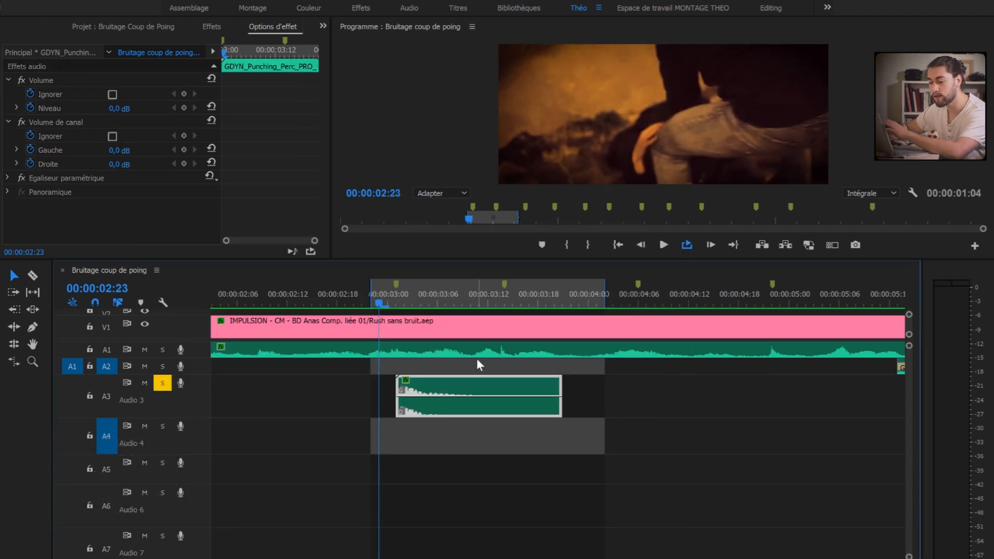
Save the project and collapse the PUNCHS bin in the project's media list.
key("ctrl+s")
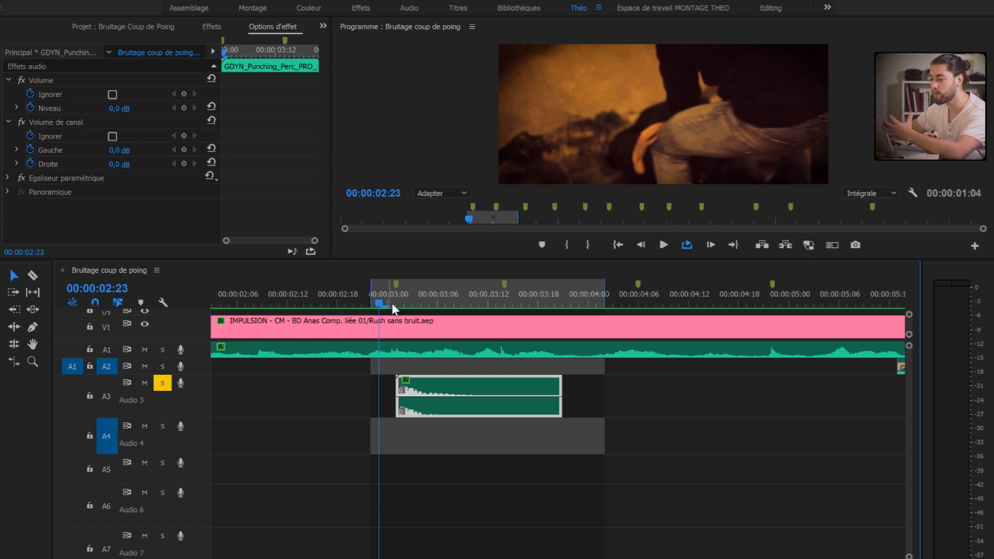
left_click(119, 26)
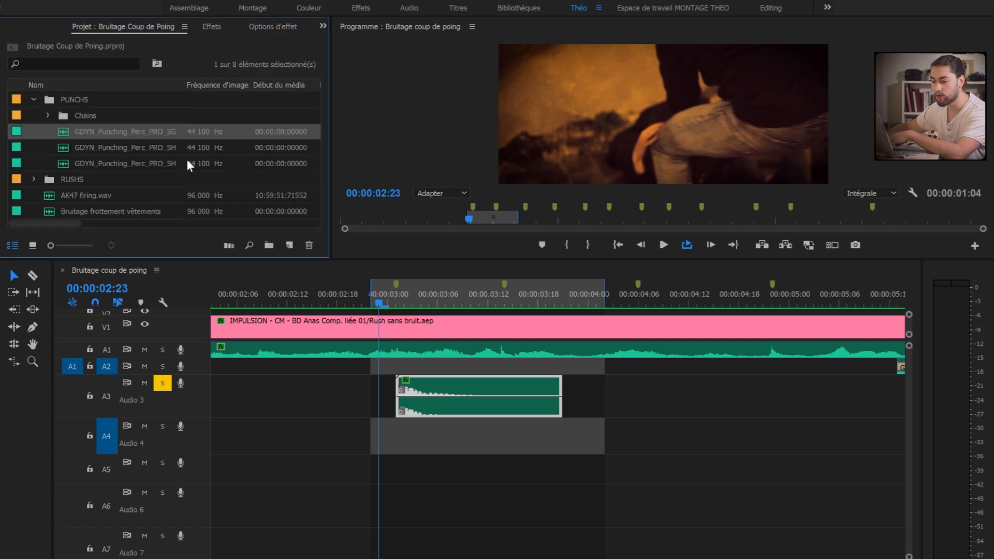
left_click(32, 99)
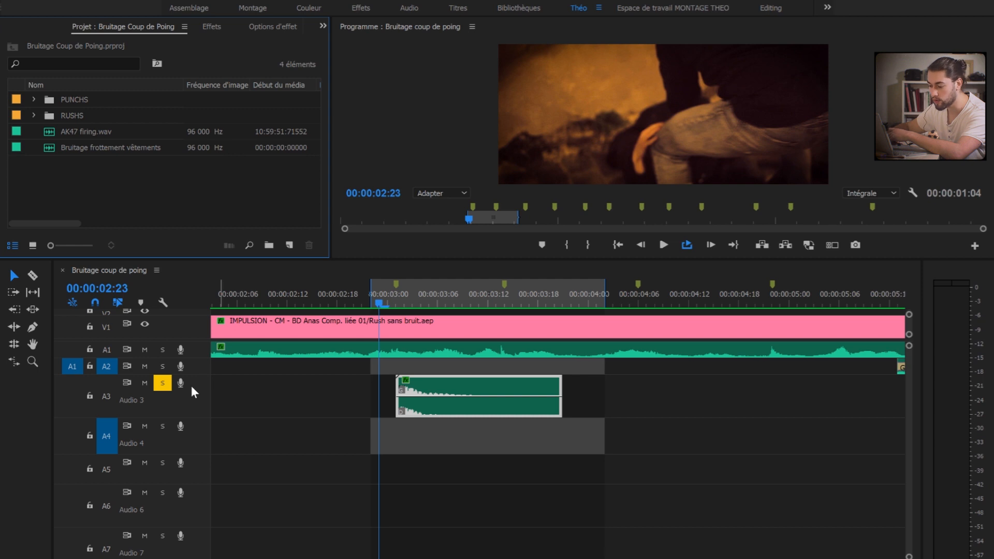
Reduce the heights of tracks A3 to A7, unmute track Audio 8 and turn off solo on A3.
double_click(206, 387)
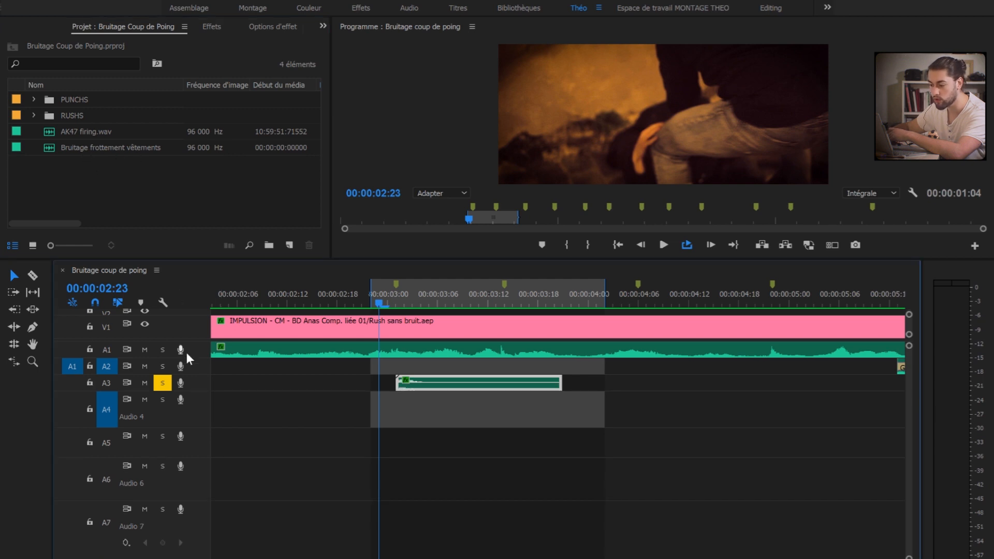
scroll(197, 408, "down", 3)
scroll(195, 417, "down", 3)
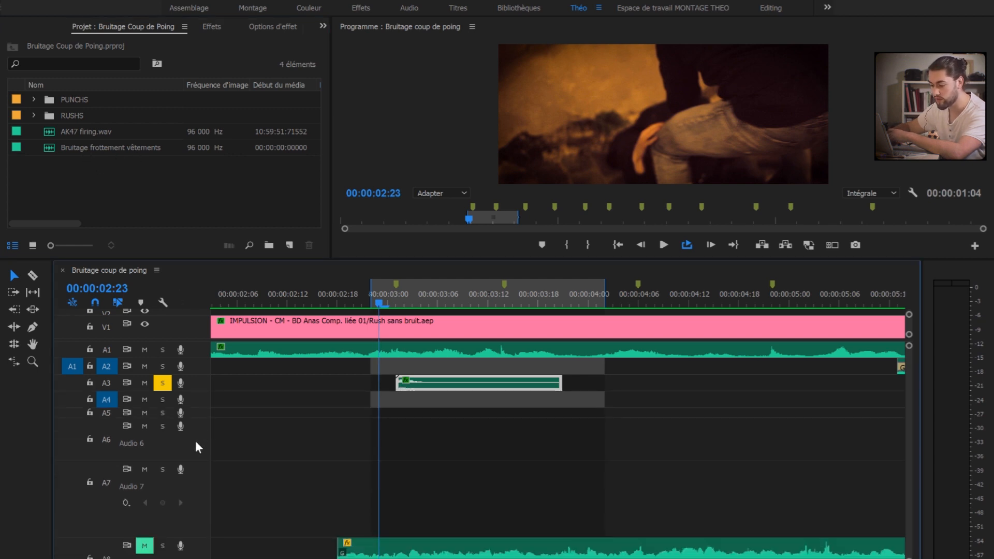
scroll(194, 440, "down", 3)
left_click(147, 494)
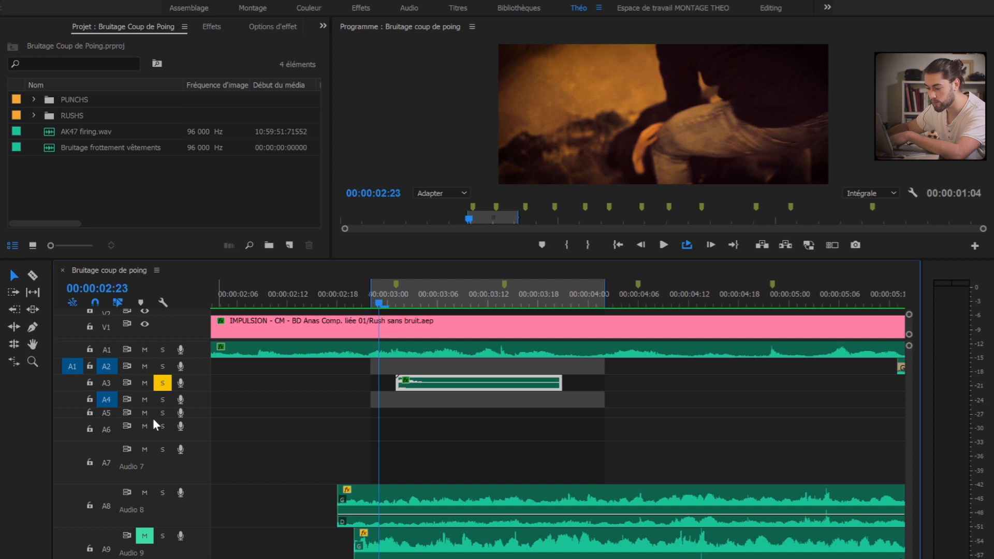
left_click(163, 383)
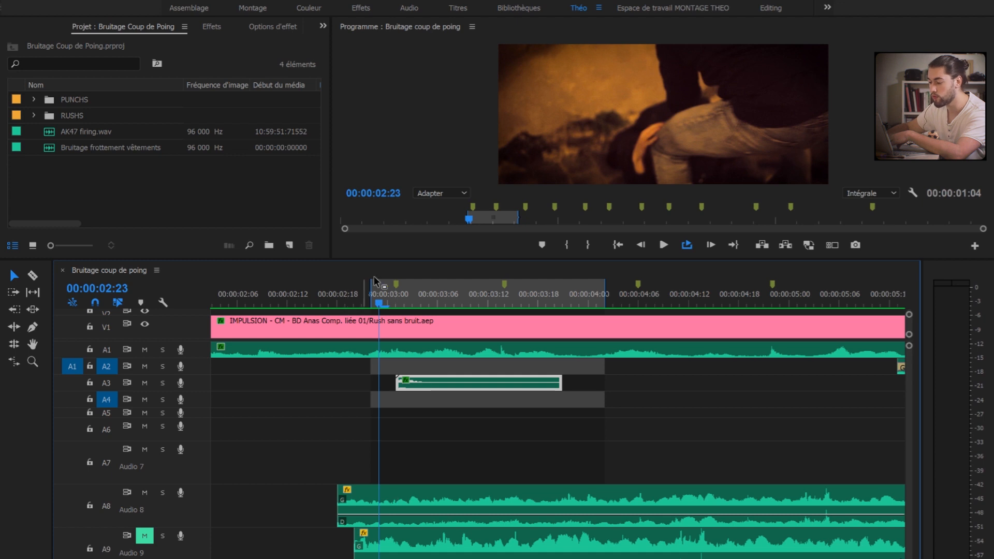
Clear the sequence's in and out points and play the mix from 00:00:02:13.
right_click(415, 291)
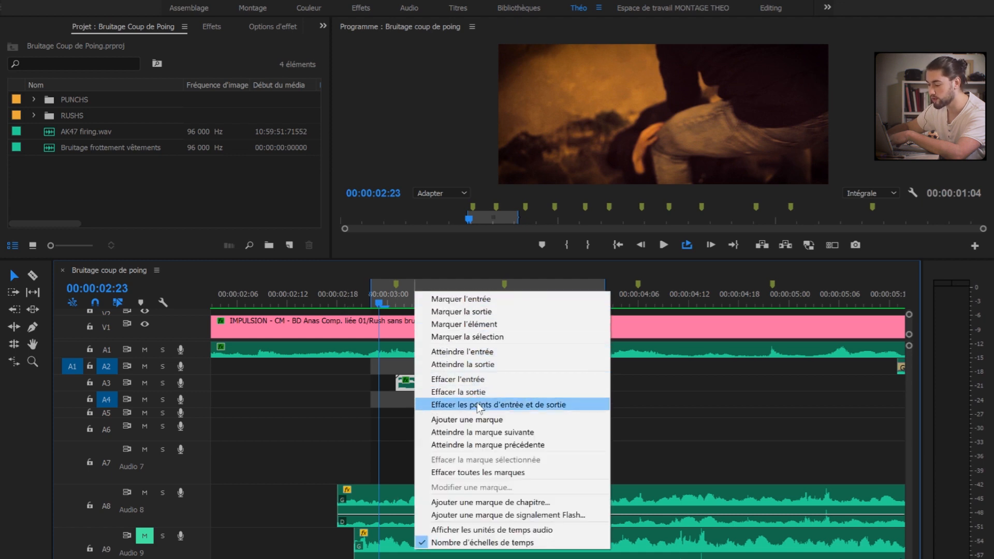
left_click(489, 409)
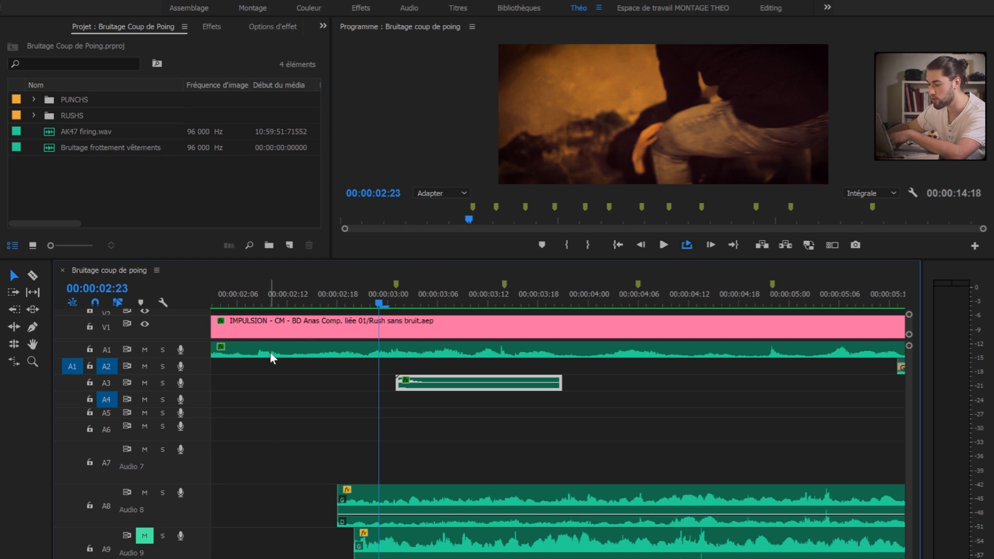
left_click(295, 296)
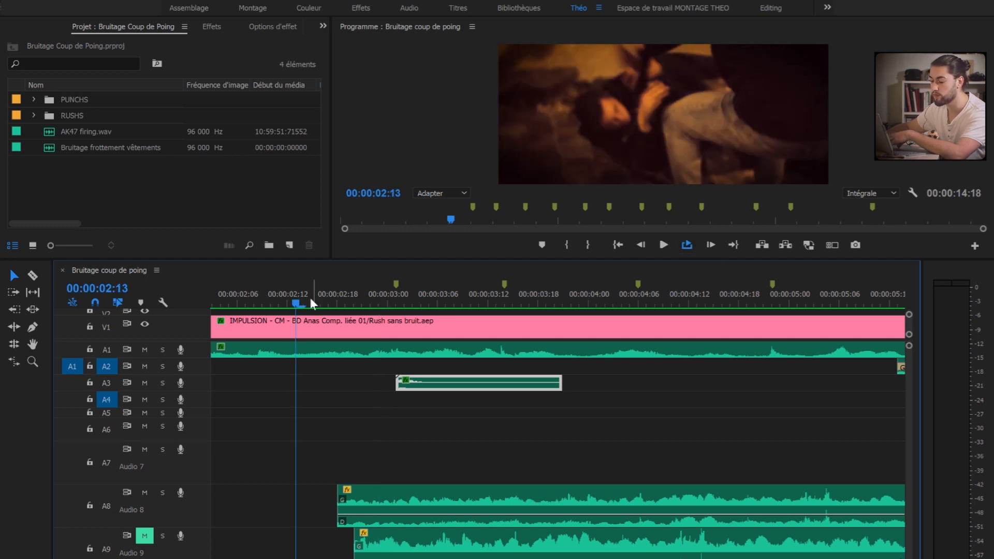
key("space")
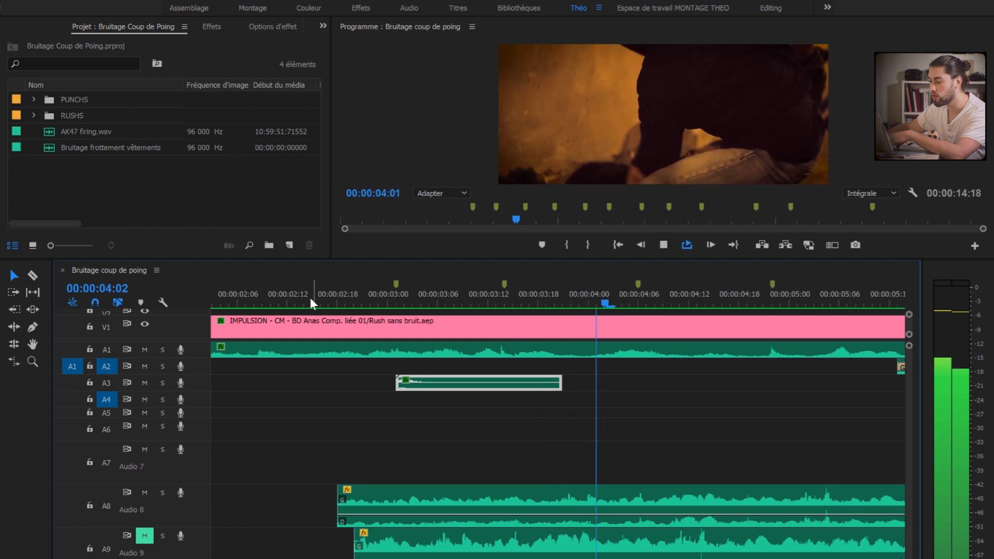
key("space")
Listen to the combined audio by playing the sequence from 00:00:04:02 and again from 00:00:02:12.
scroll(322, 331, "up", 5)
left_click_drag(502, 558, 446, 558)
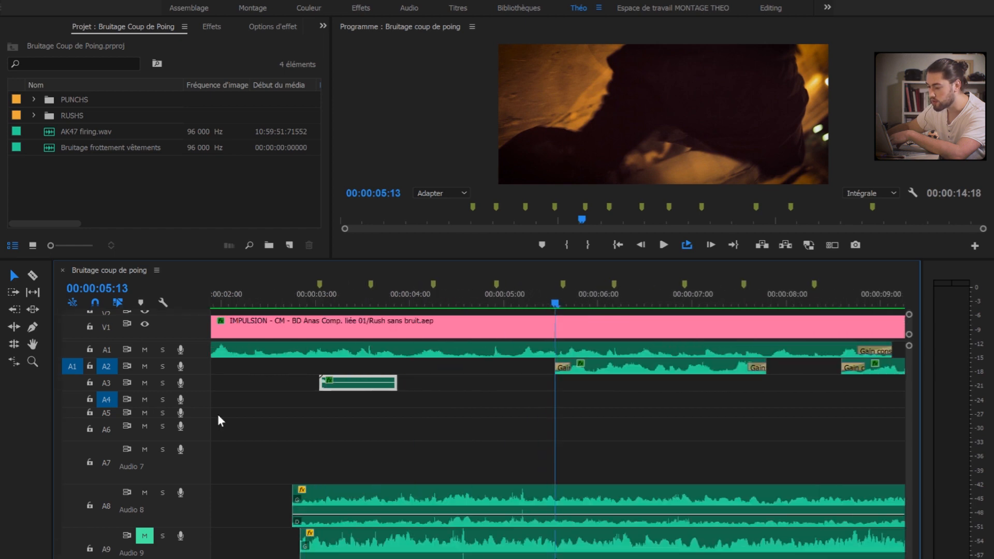
left_click(250, 296)
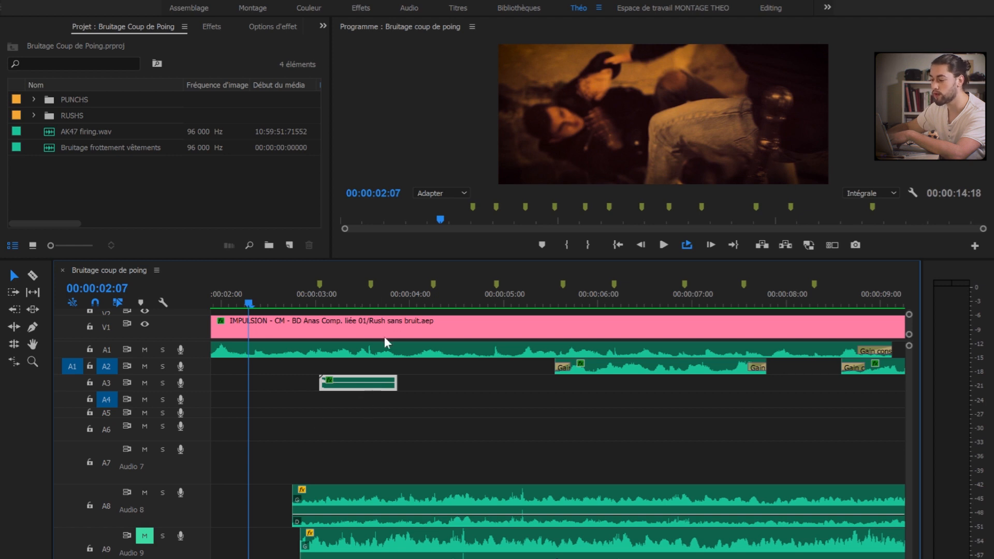
left_click(417, 294)
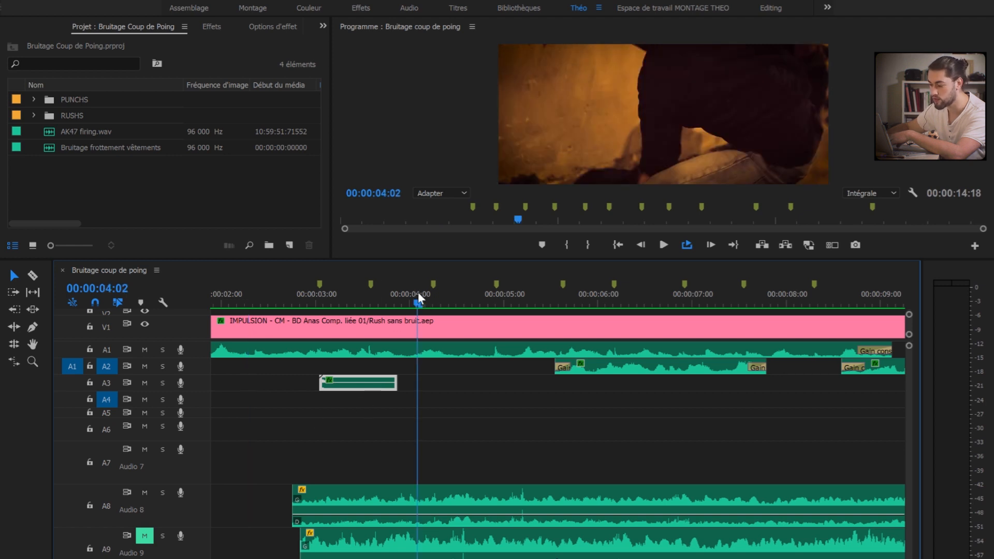
key("space")
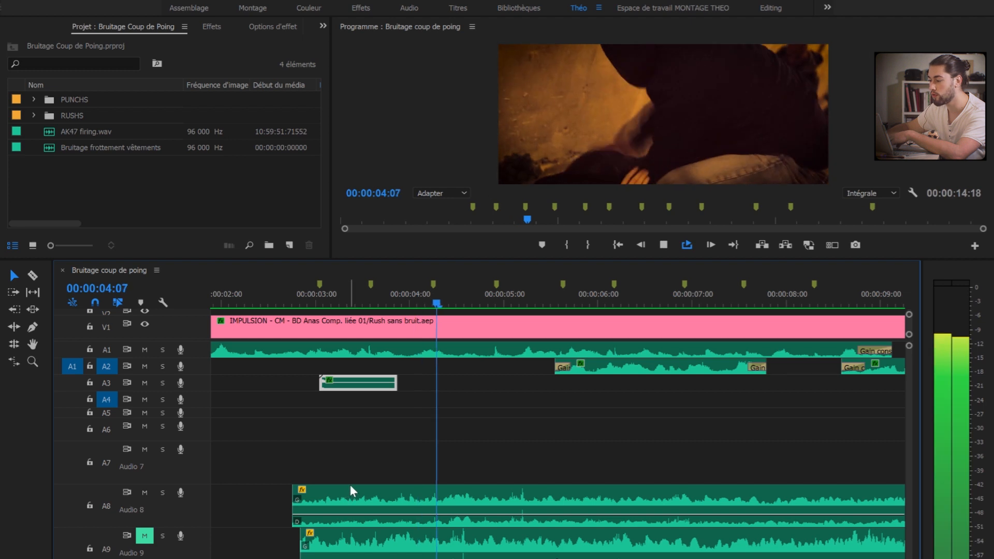
key("space")
scroll(378, 337, "up", 3)
left_click(409, 294)
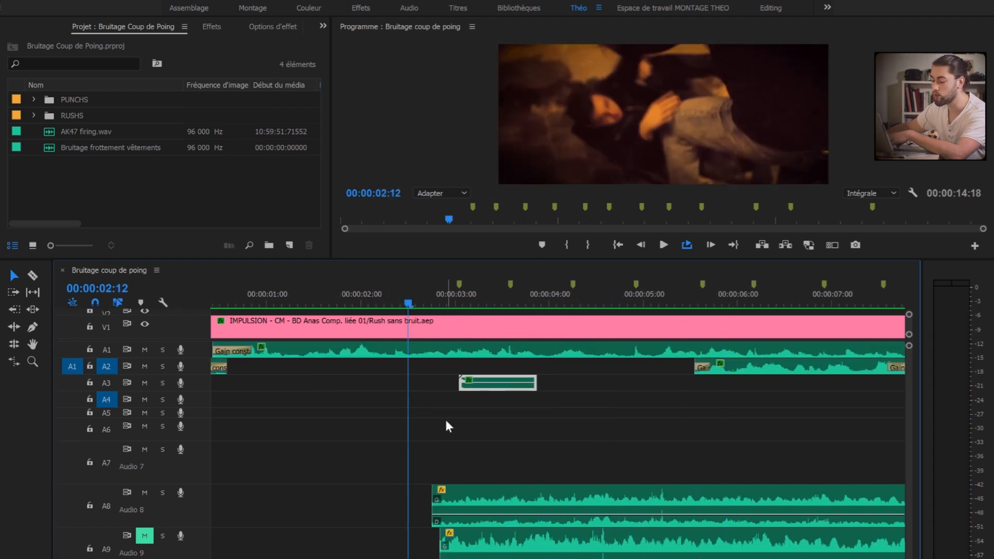
key("space")
key("space")
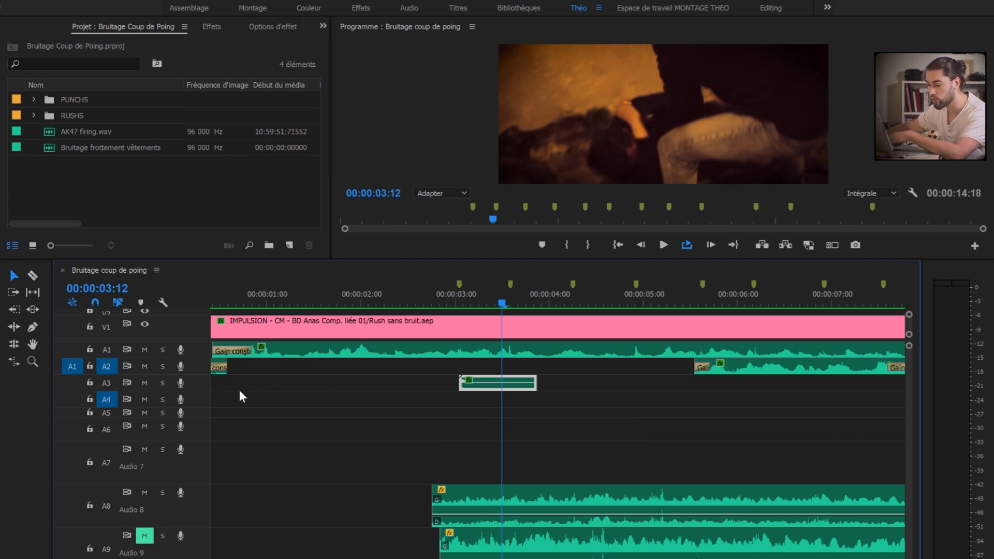
Increase the height of track A3 and reduce the height of track A7.
scroll(200, 384, "up", 1)
scroll(199, 381, "up", 1)
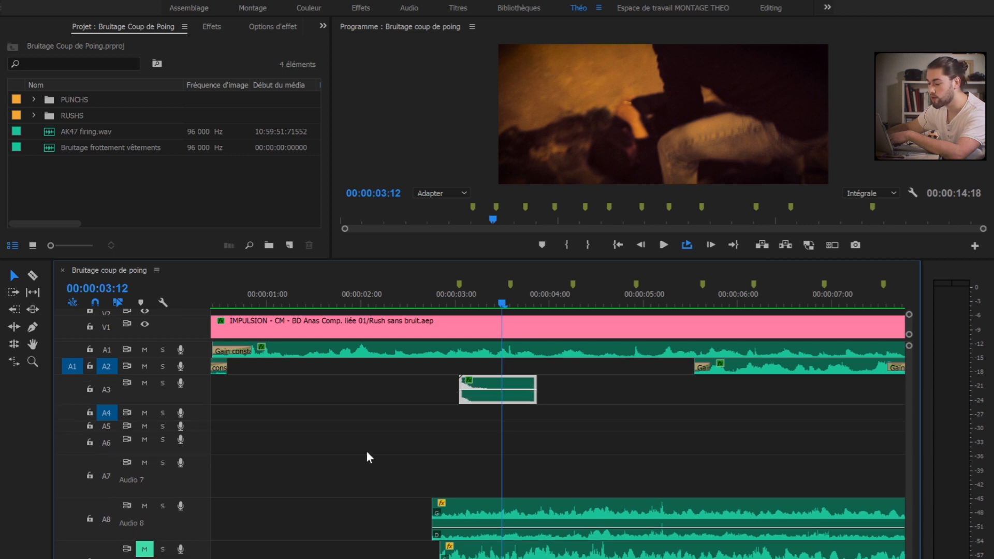
scroll(404, 467, "down", 1)
scroll(196, 471, "down", 4)
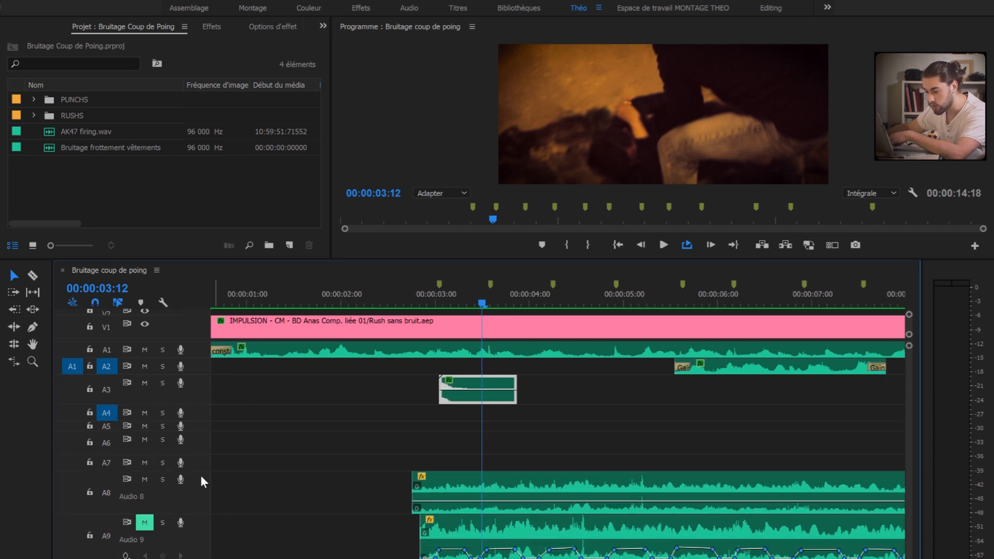
Solo track Audio 8, listen to it from 00:00:02:21 and turn its solo off.
scroll(516, 486, "down", 4)
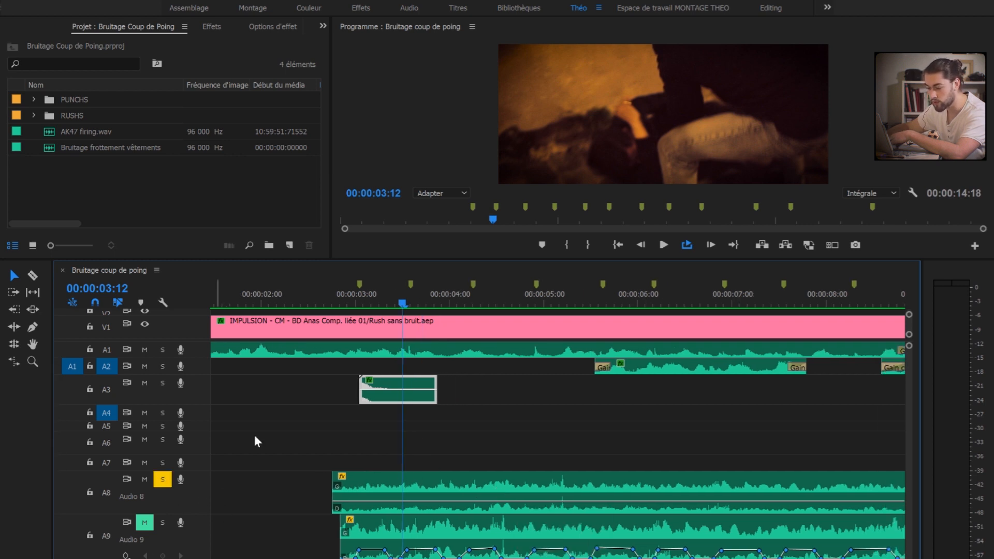
left_click(345, 300)
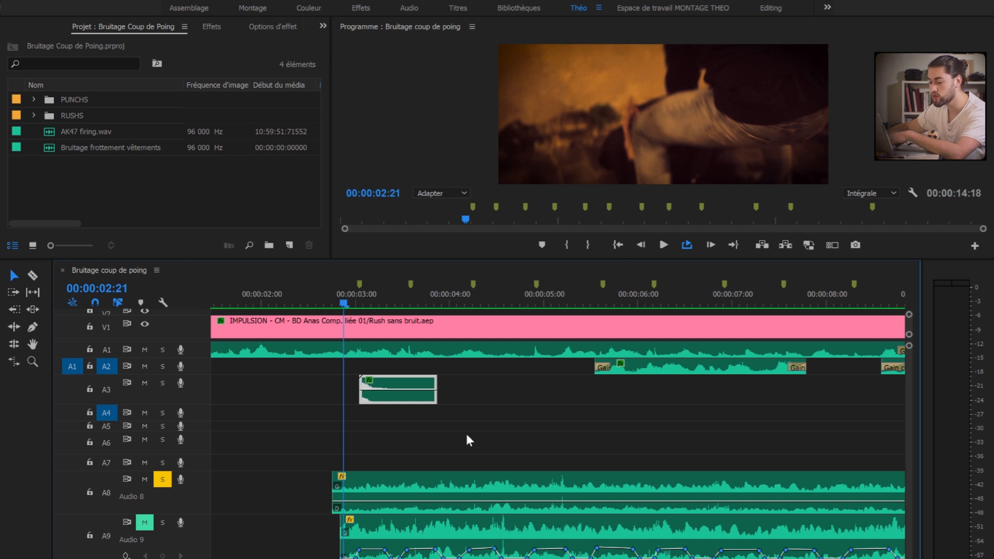
key("space")
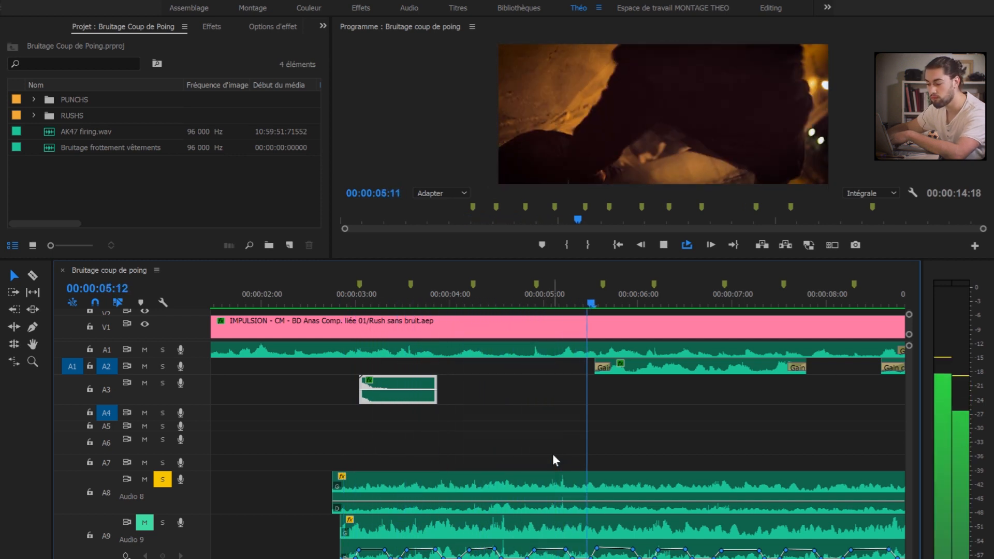
key("space")
left_click(161, 481)
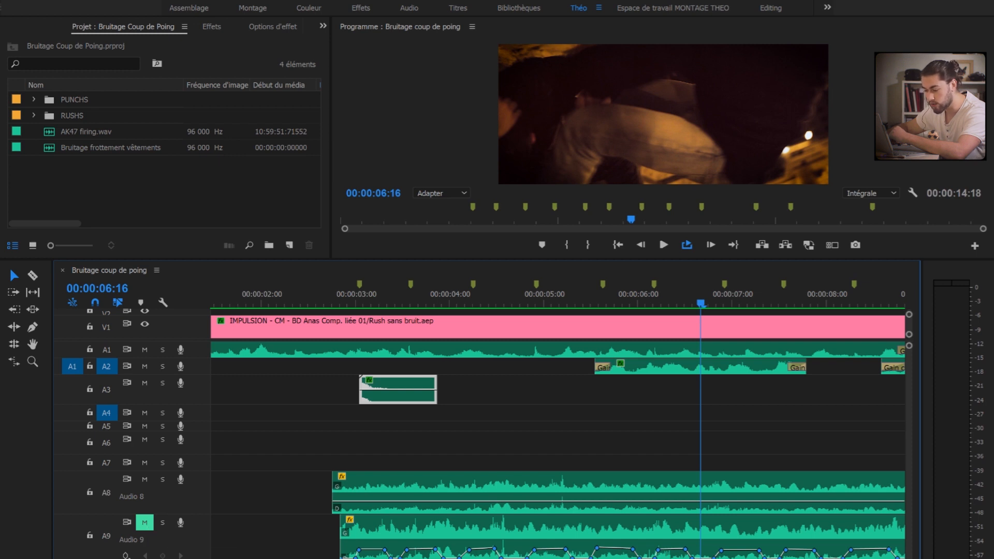
Slightly reduce the height of track Audio 8, and solo and unmute track Audio 9.
scroll(364, 474, "up", 4)
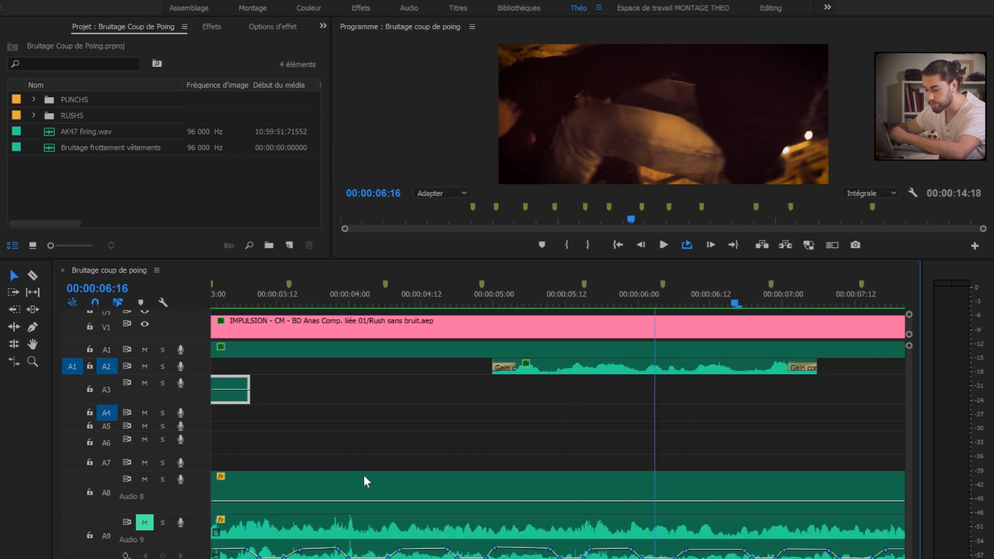
scroll(364, 476, "down", 1)
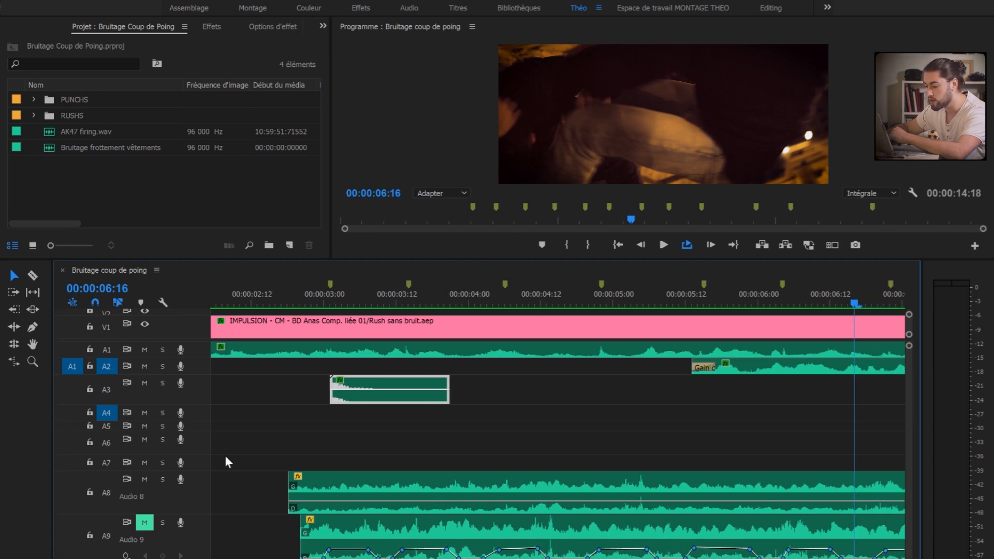
scroll(232, 499, "down", 2)
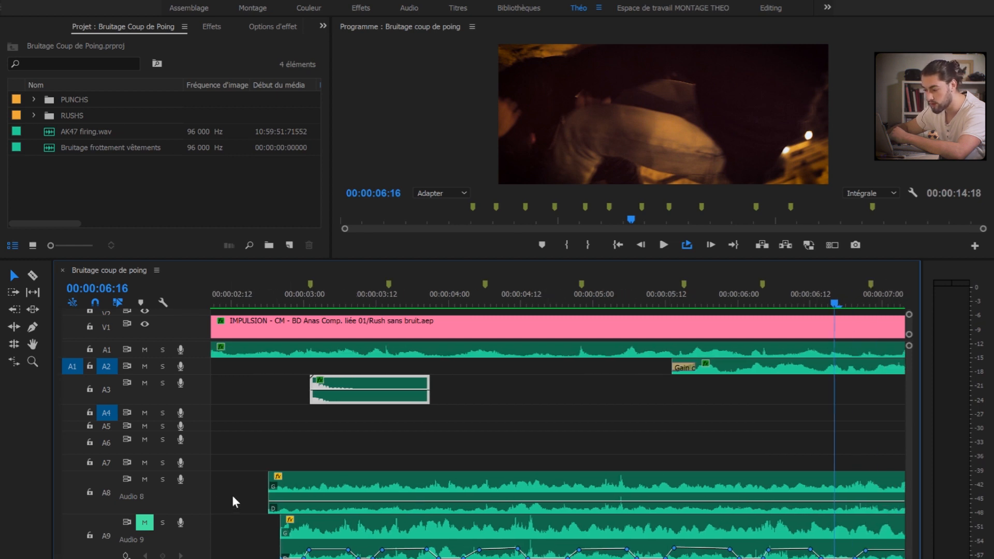
scroll(227, 498, "up", 1)
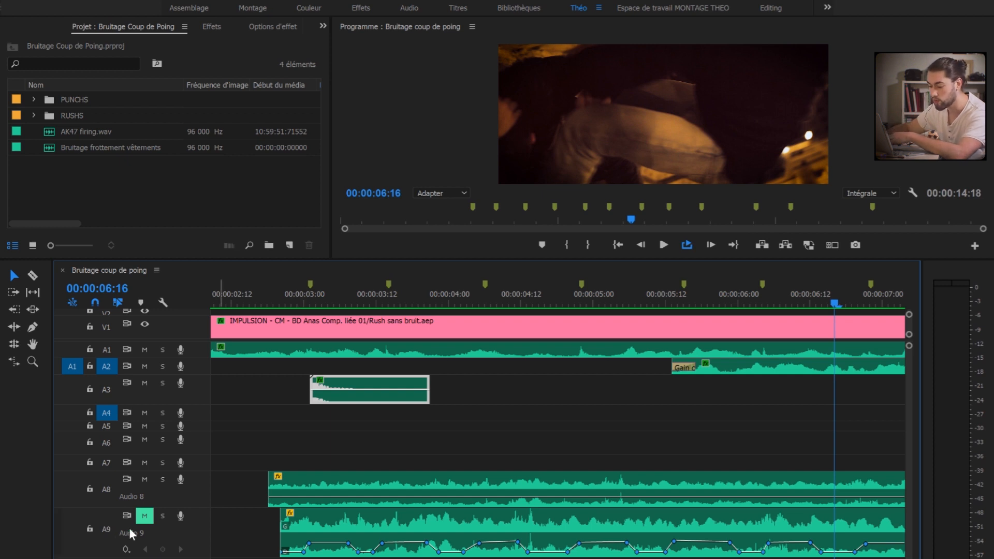
left_click(163, 517)
left_click(145, 516)
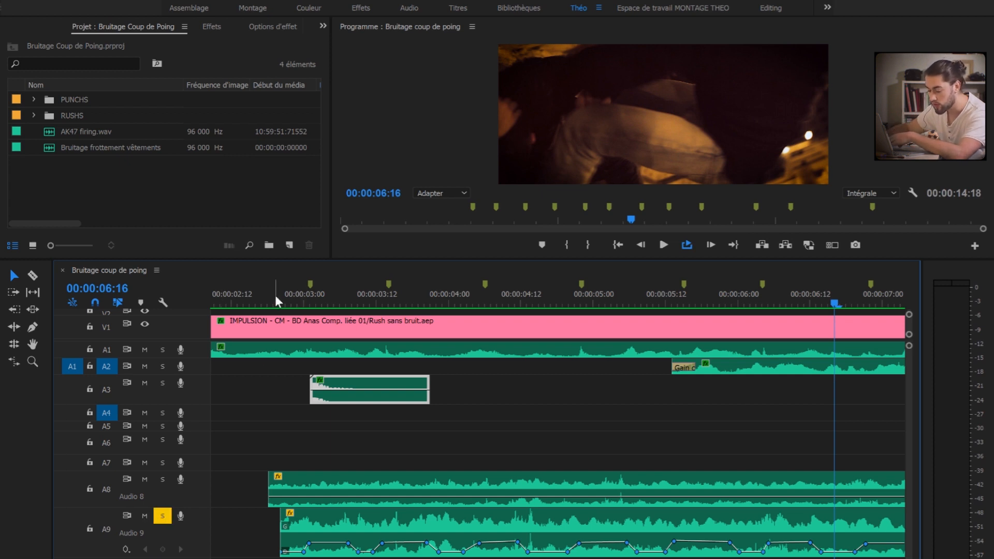
Listen to the soloed Audio 9 track from just before the first punch and turn its solo off.
left_click(276, 297)
key("space")
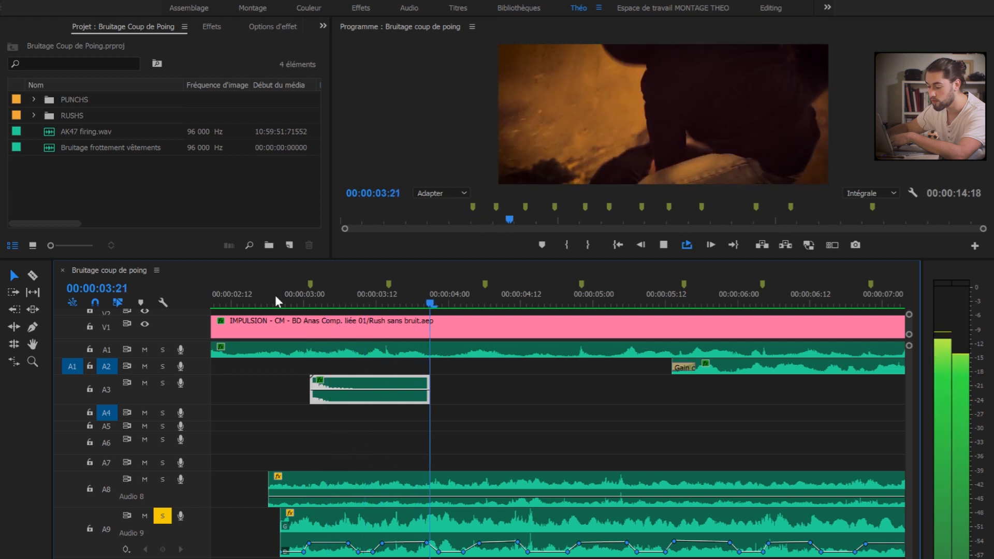
key("space")
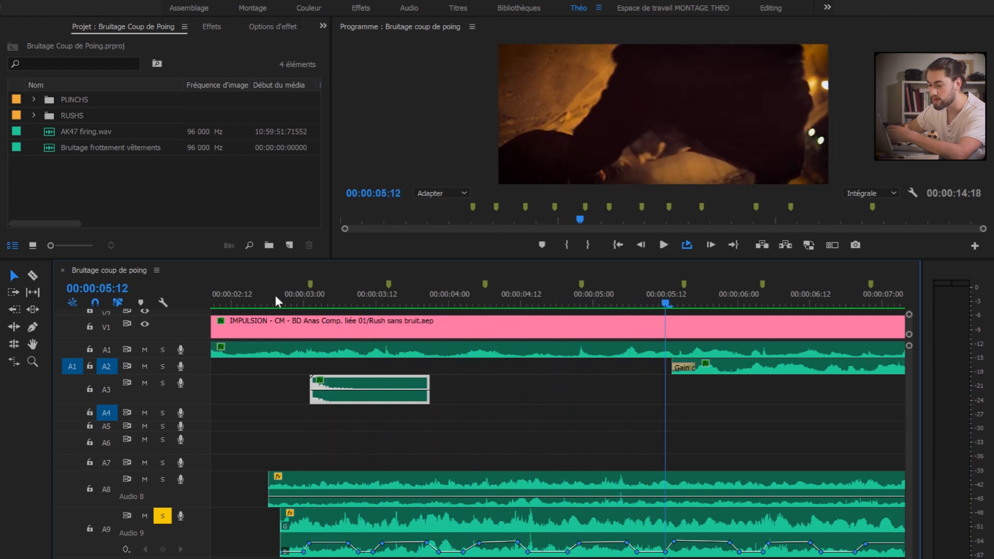
left_click(161, 518)
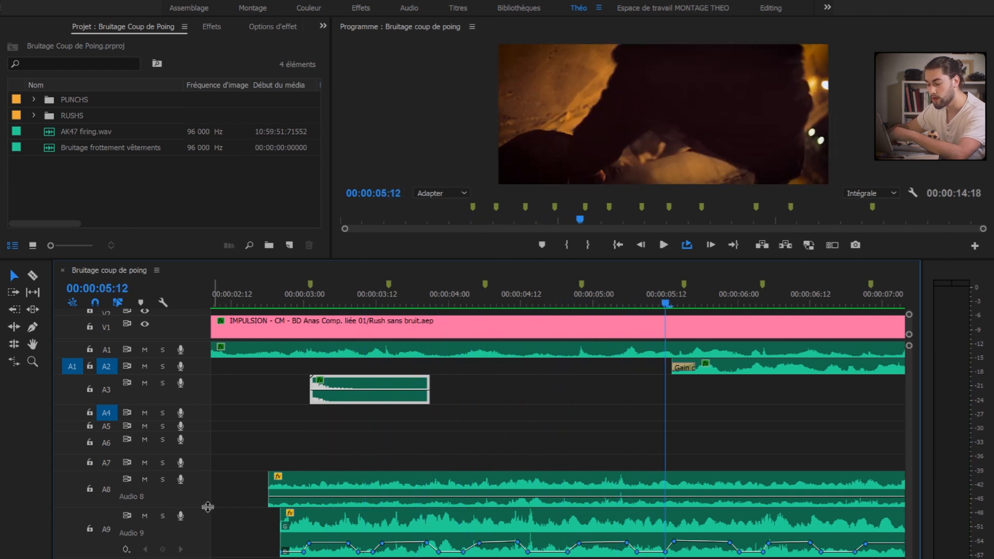
Shorten the punch clip on A3 to about half its length and copy it to the next three timeline markers.
left_click_drag(427, 398, 369, 398)
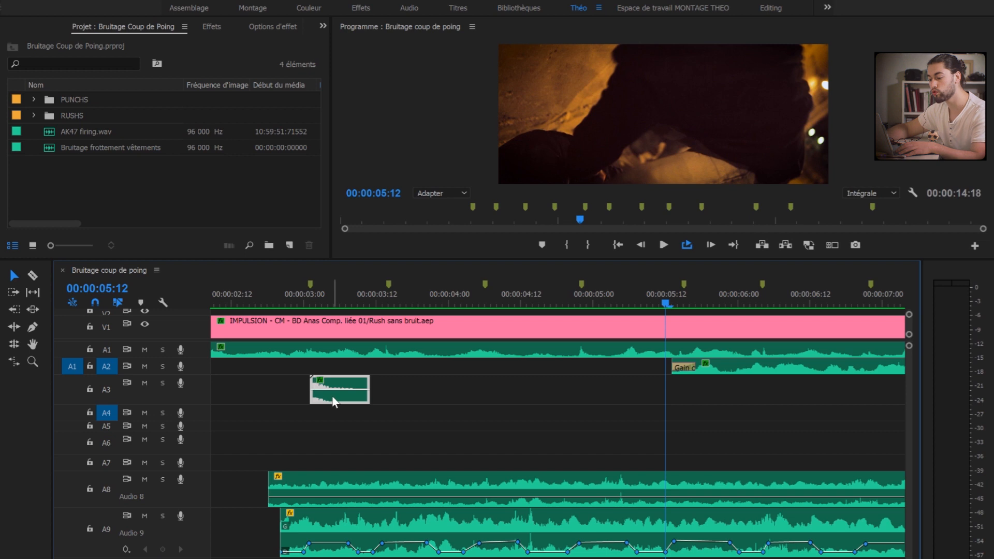
left_click(396, 397)
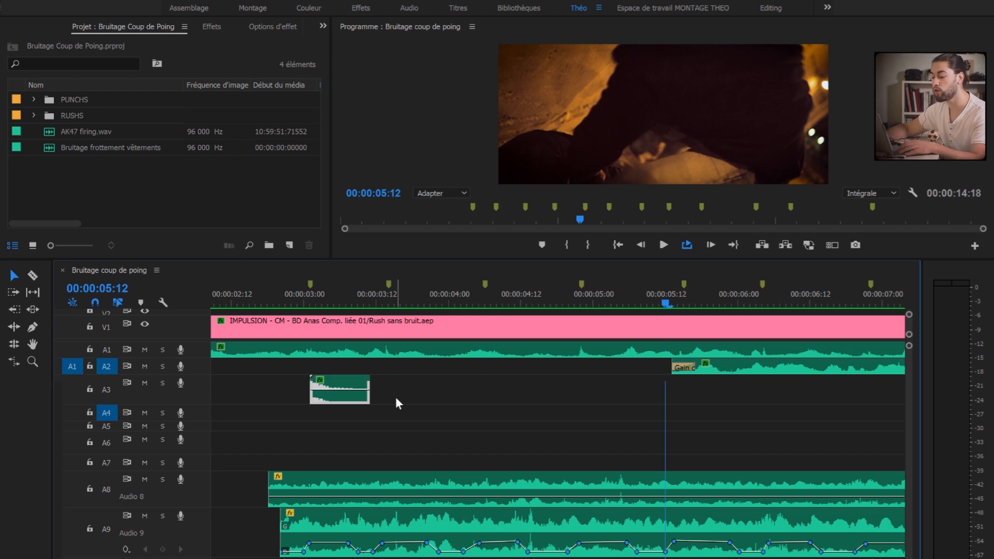
left_click(347, 398)
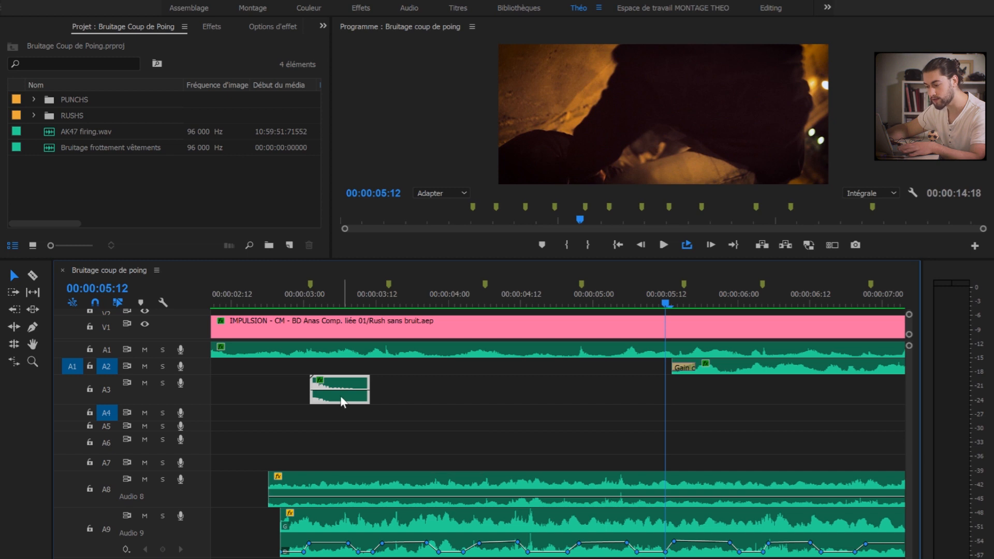
left_click_drag(339, 395, 420, 399)
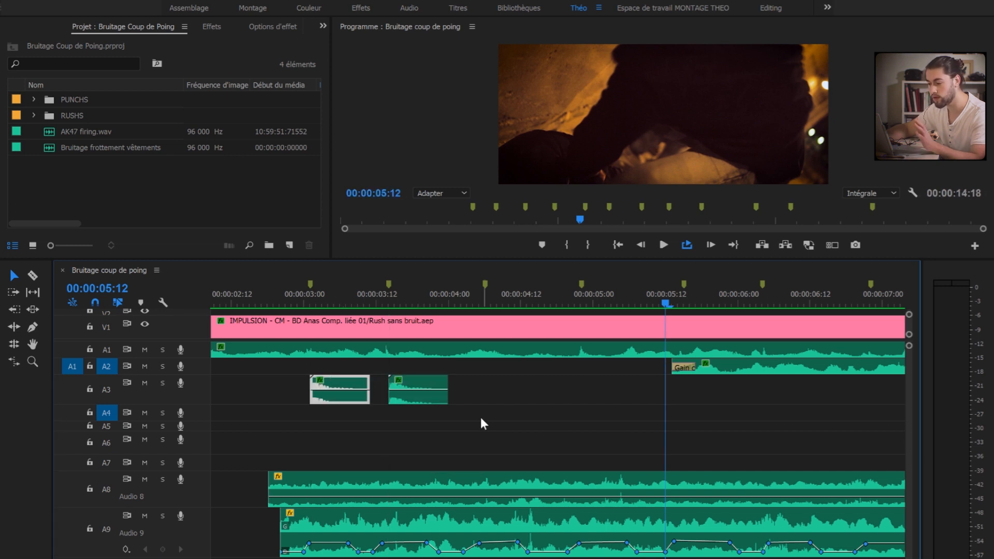
left_click_drag(354, 396, 611, 399)
In the second punch clip's parametric equaliser, cut band L to about -46.5 dB and boost band 5 to about 21.7 dB at 11637 Hz.
left_click(409, 401)
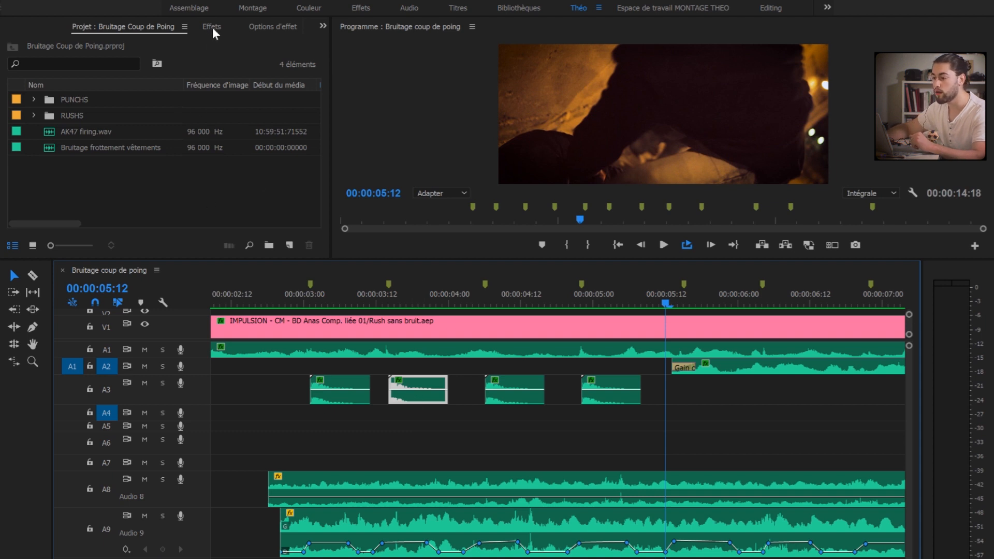
left_click(267, 28)
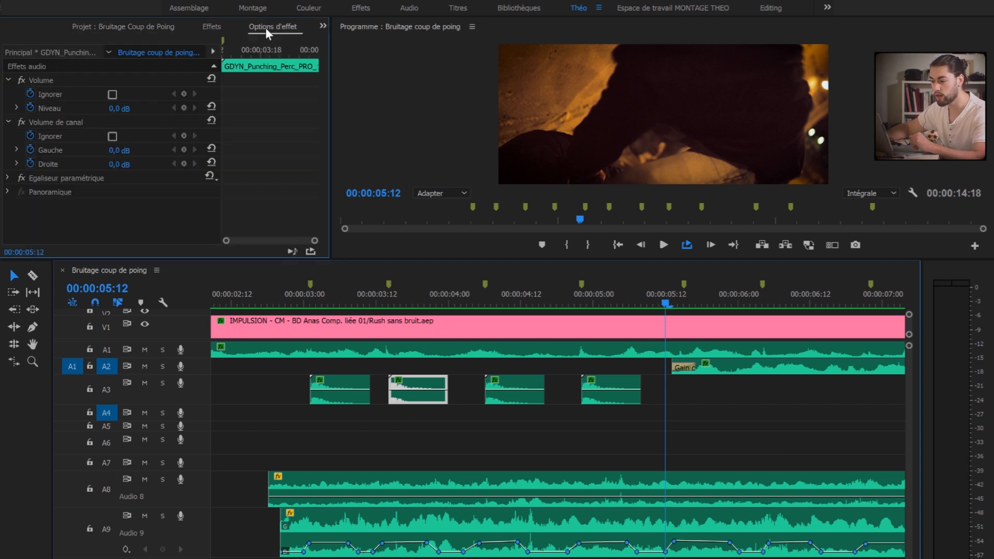
left_click(68, 179)
left_click(8, 178)
left_click(154, 206)
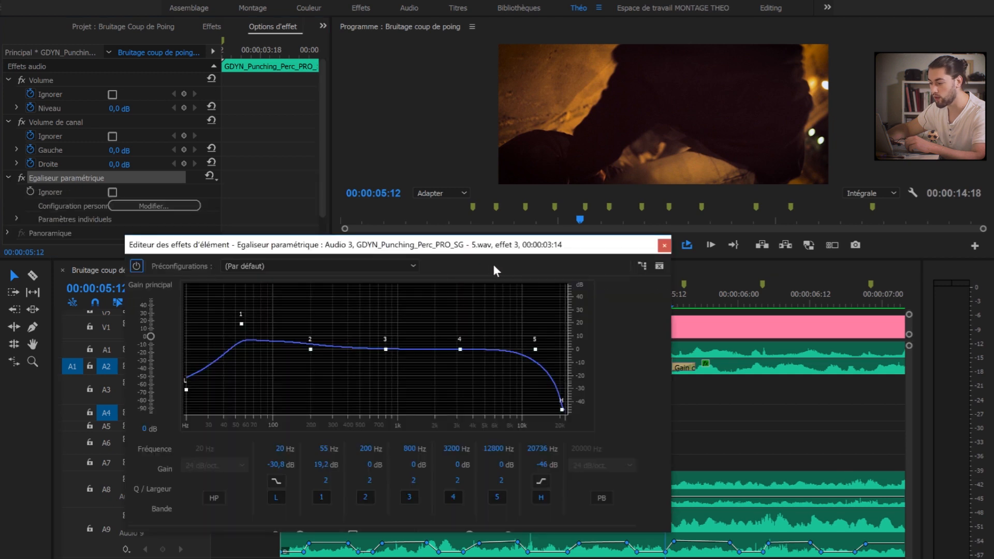
left_click_drag(186, 390, 186, 410)
left_click_drag(536, 350, 528, 329)
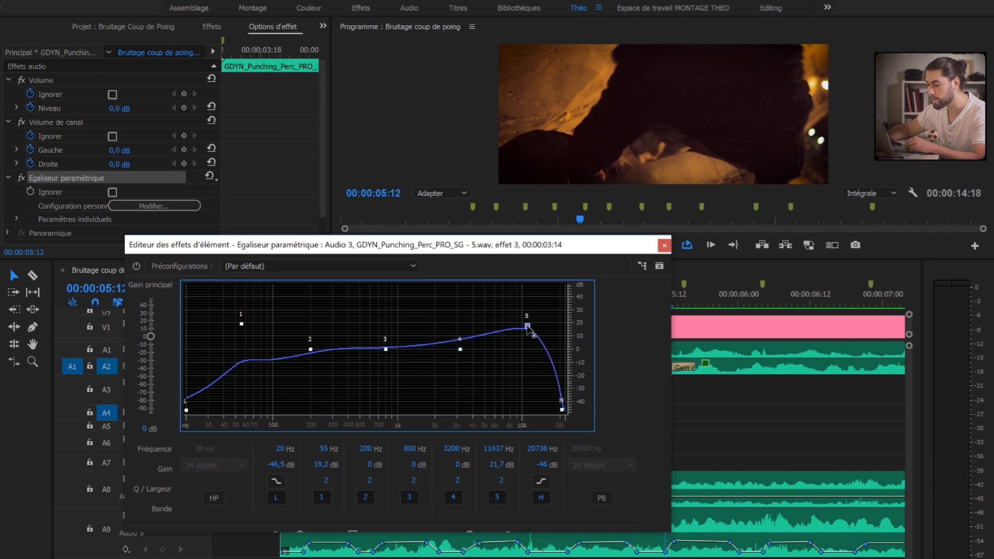
left_click(667, 245)
Set the third punch clip's audio gain on A3 to -5 dB, and readjust it to another negative gain.
right_click(517, 381)
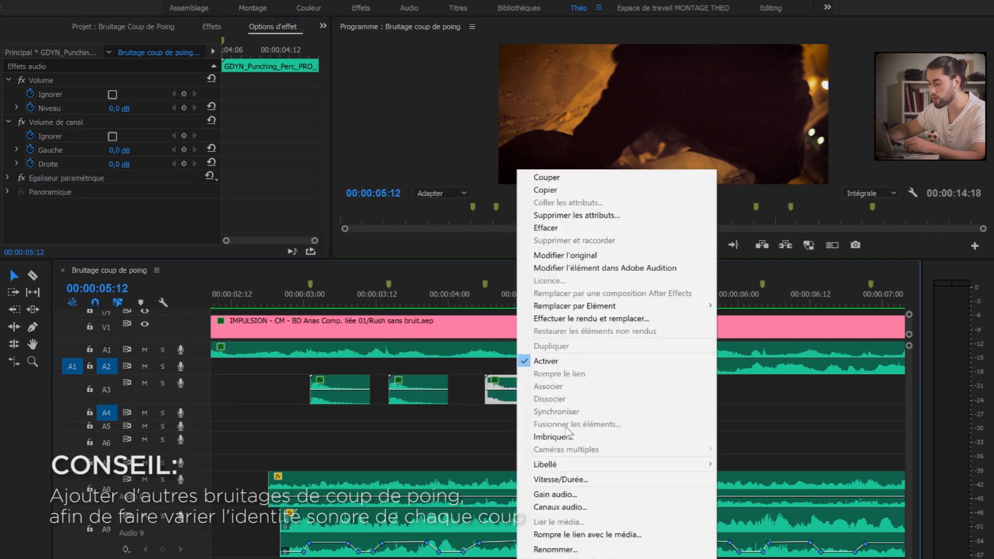
left_click(569, 493)
type("-5")
key("Return")
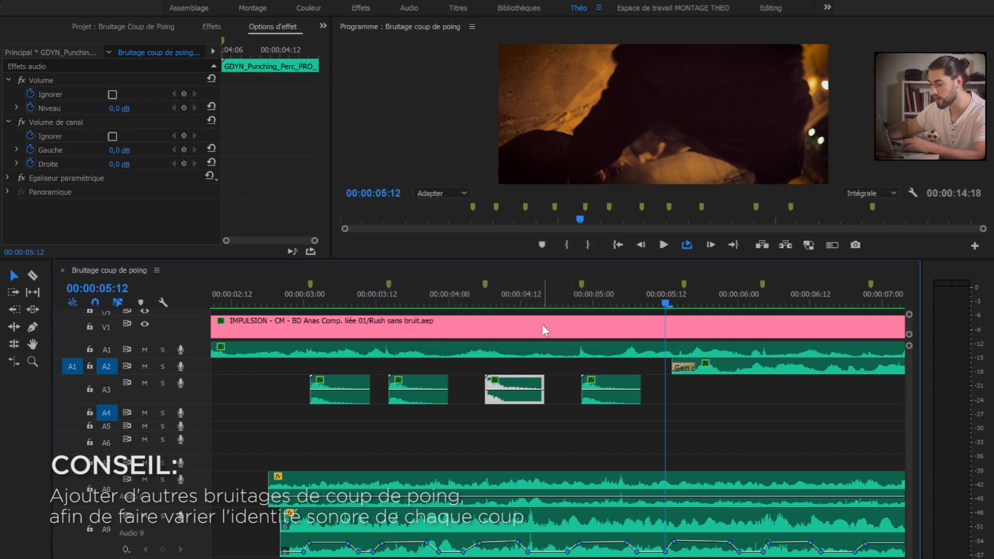
right_click(505, 395)
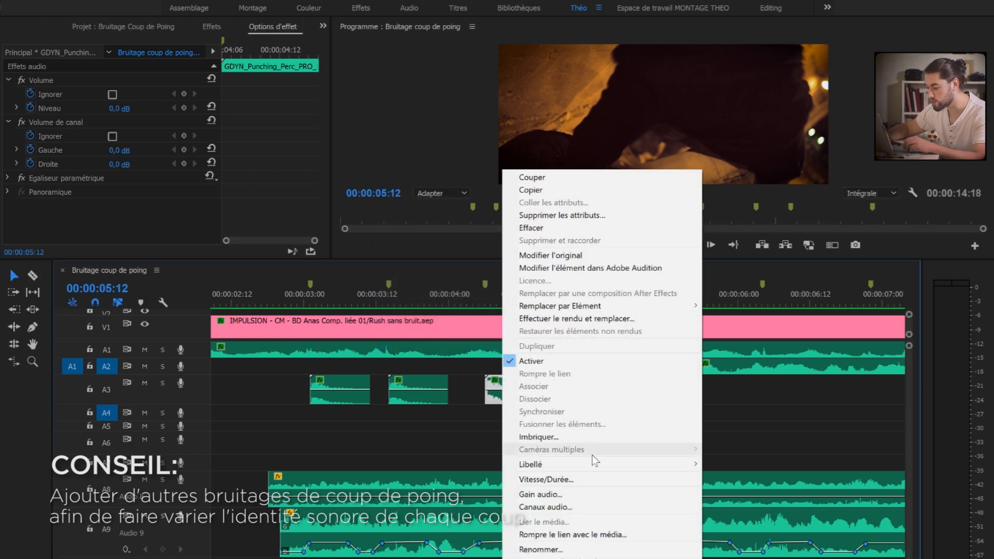
left_click(565, 494)
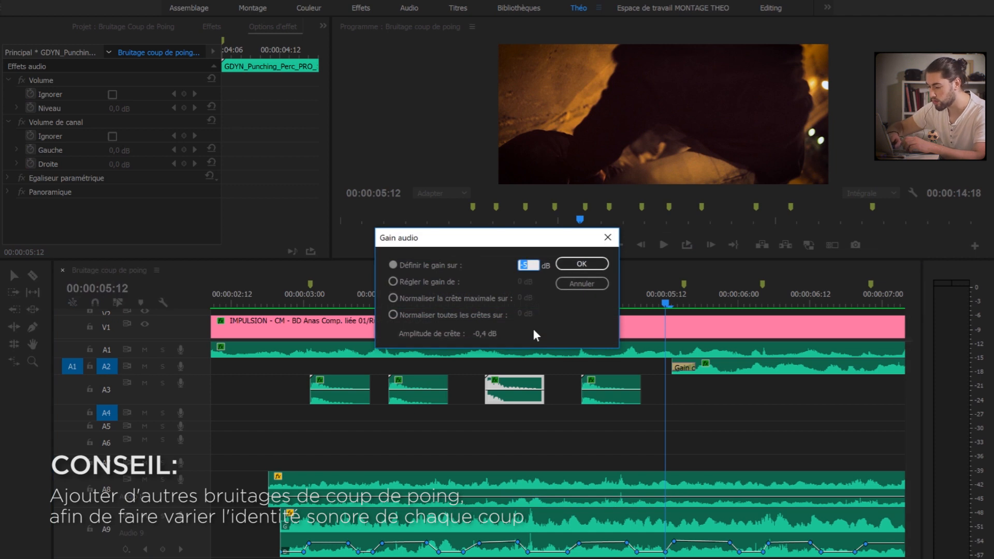
type("-")
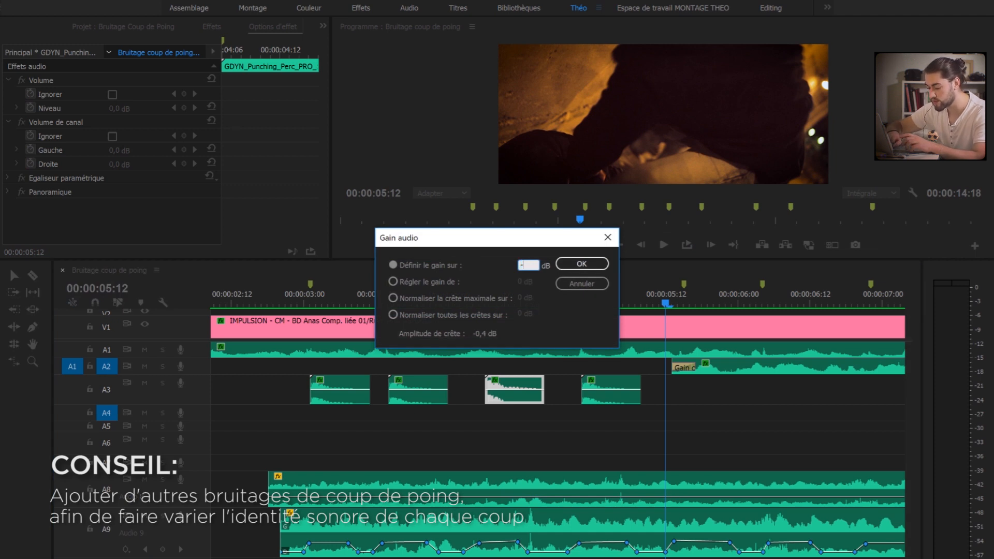
key("Return")
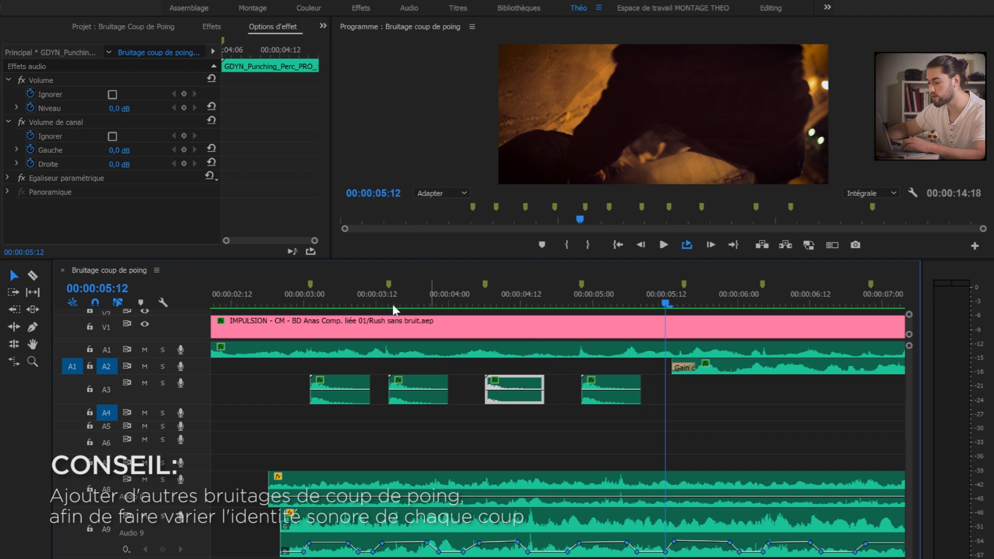
Solo track A3, listen to the four punch clips from just before the first one, and turn the solo off.
left_click(275, 290)
left_click(163, 383)
key("space")
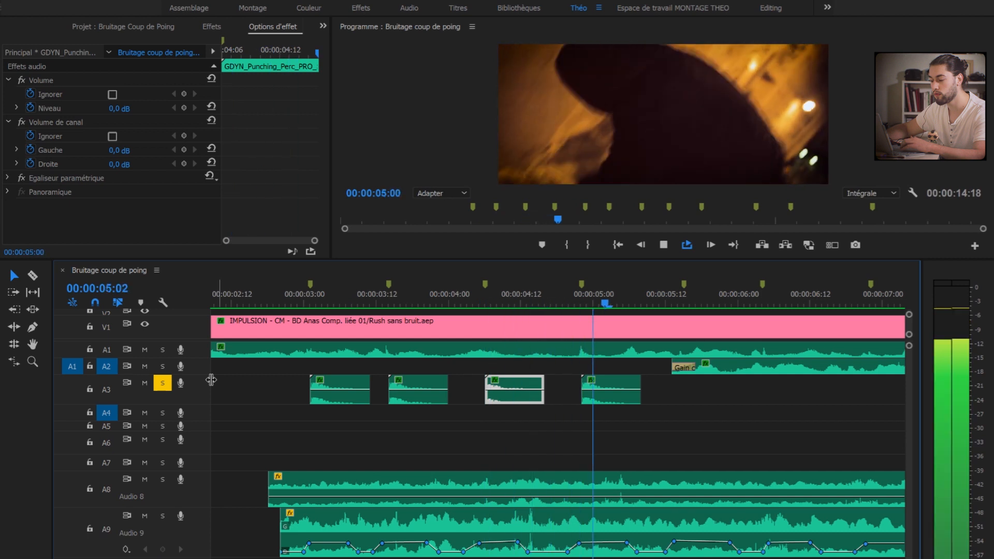
key("space")
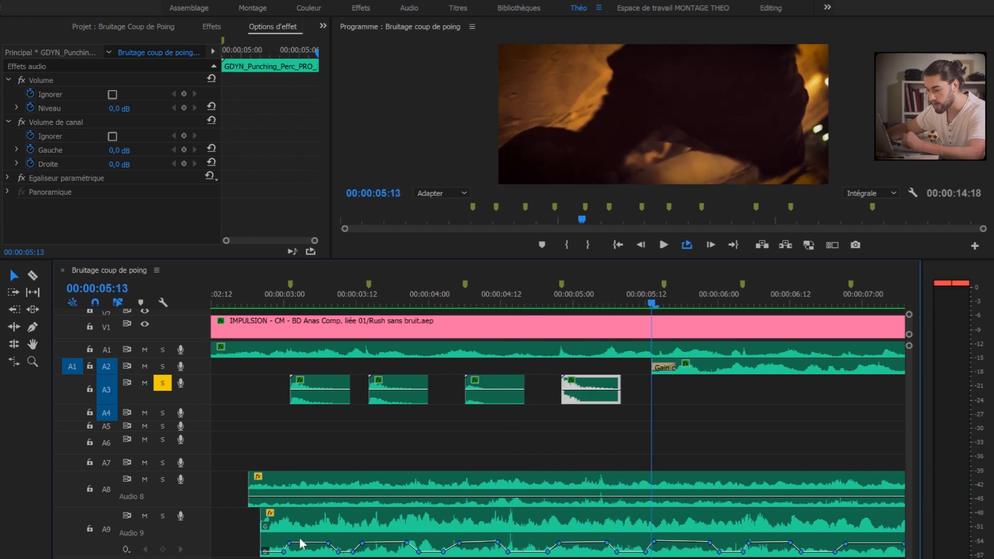
left_click(163, 384)
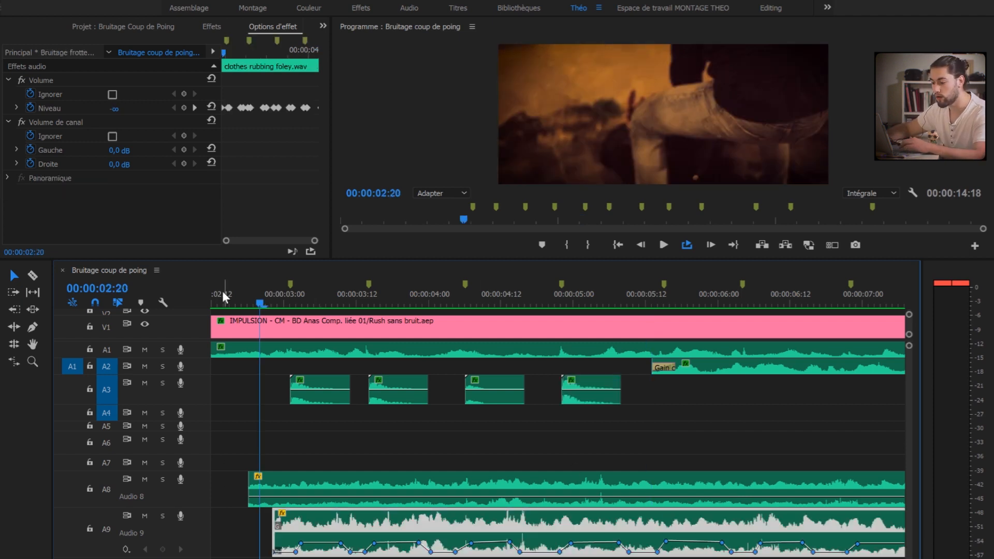
Listen to the full mix of all tracks from 00:00:02:12 through the four punches, and replay the opening hits.
left_click_drag(222, 293, 213, 293)
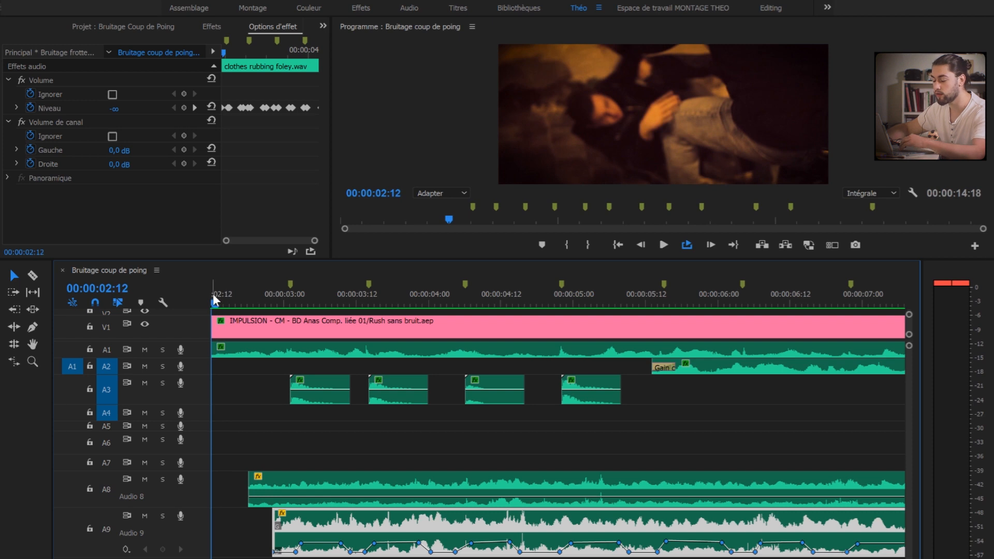
key("space")
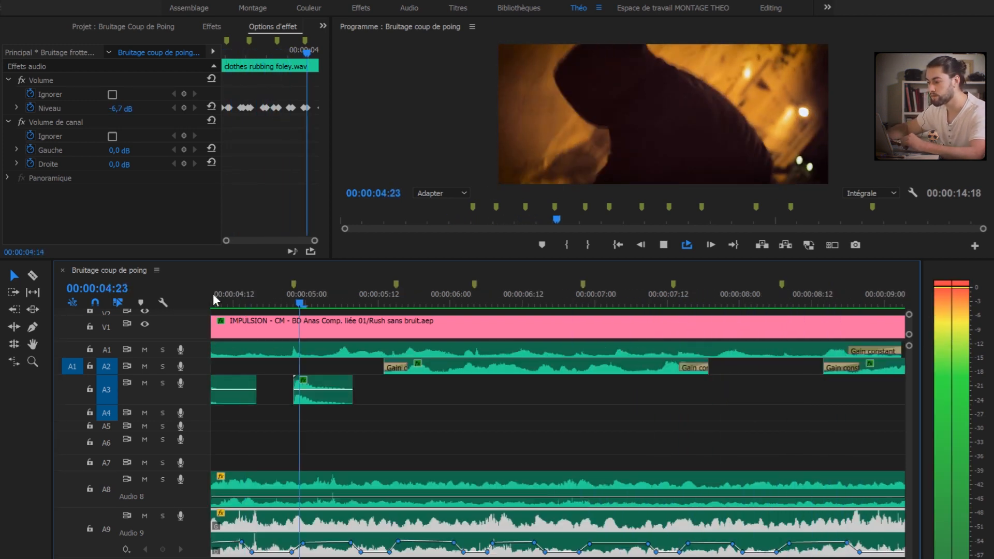
key("space")
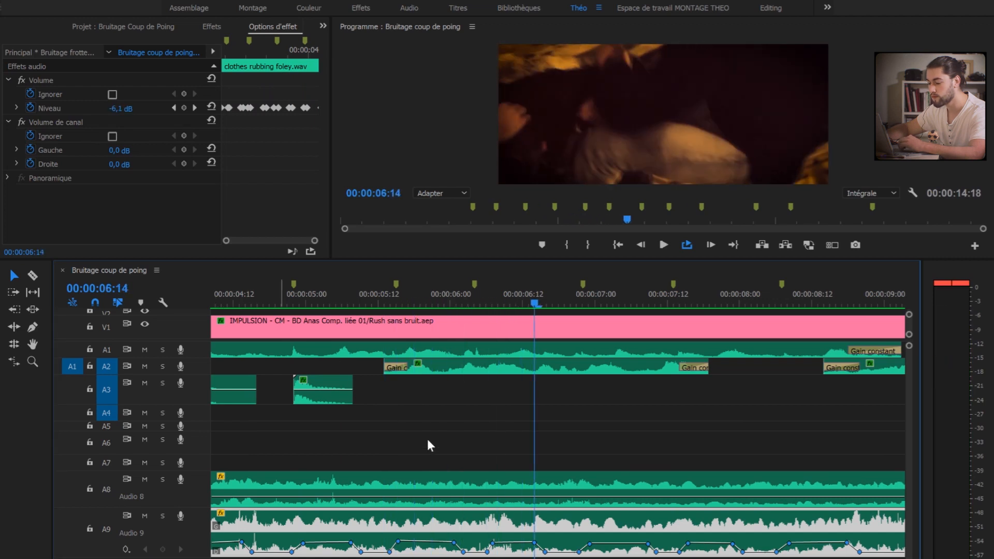
scroll(427, 439, "up", 4)
scroll(558, 439, "down", 5)
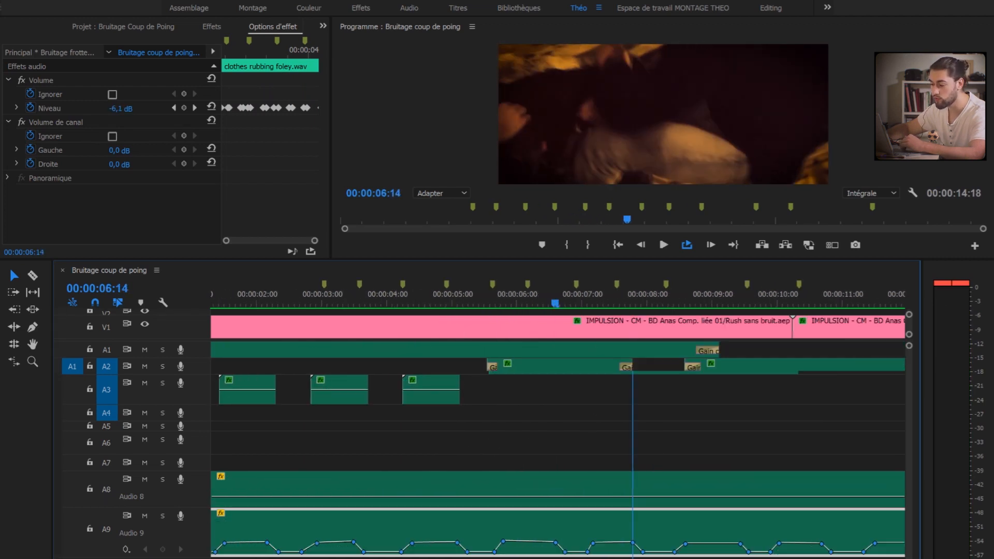
left_click_drag(495, 301, 340, 295)
key("space")
key("space")
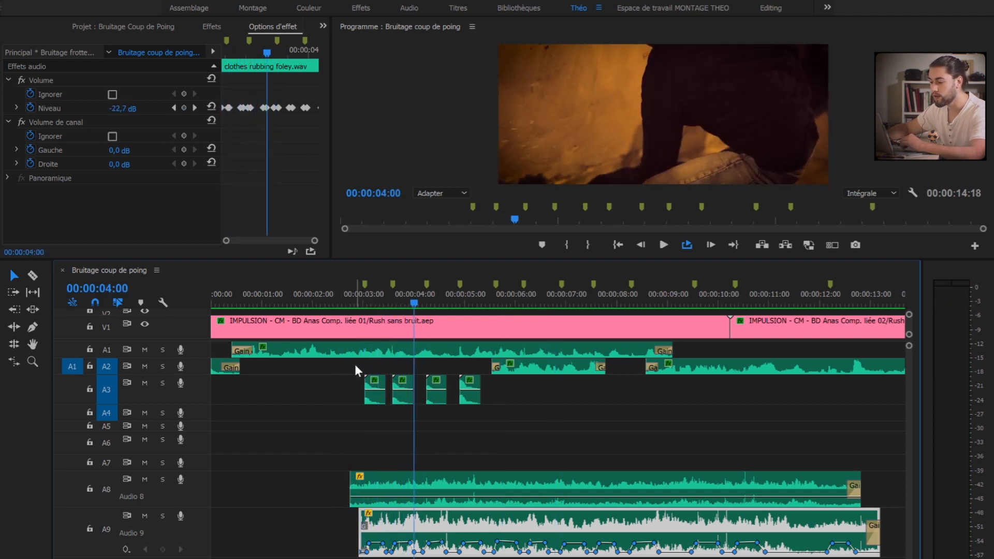
left_click(343, 382)
left_click(359, 291)
left_click(394, 433)
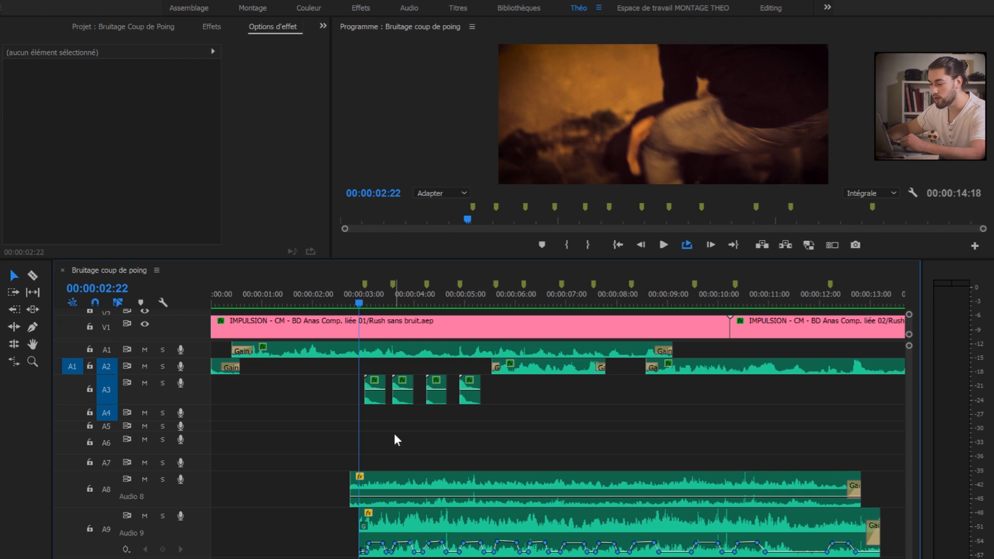
left_click_drag(777, 558, 393, 558)
scroll(339, 448, "down", 3)
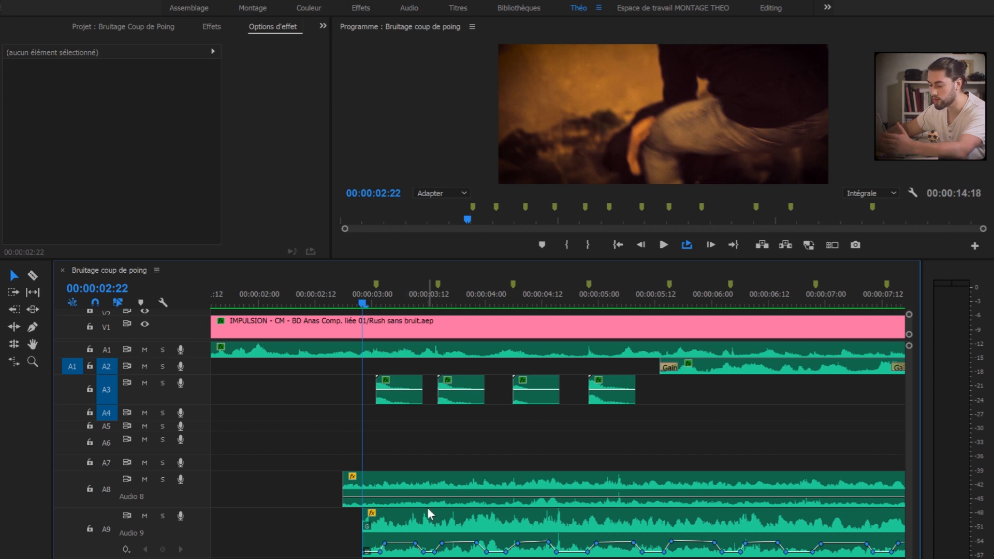
left_click_drag(440, 558, 347, 558)
scroll(353, 501, "down", 5)
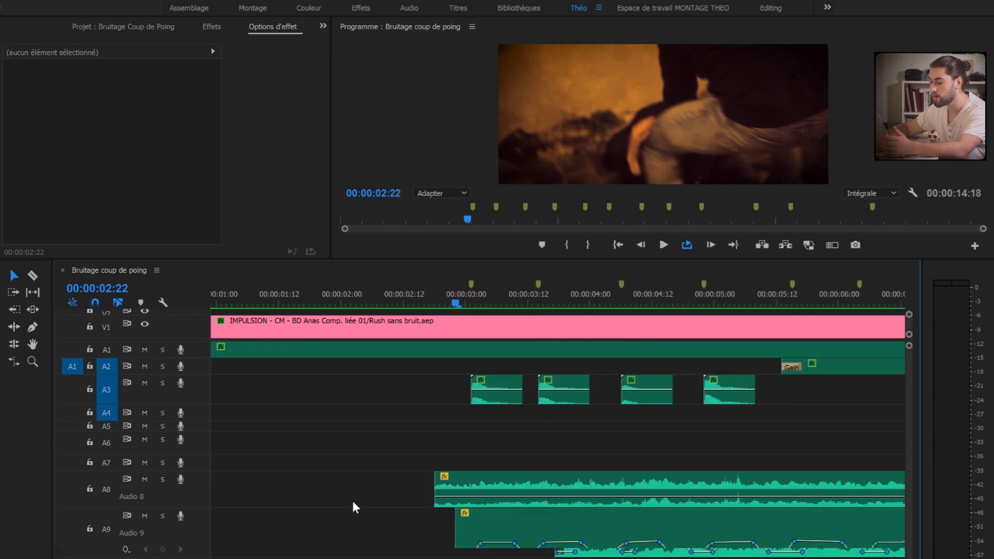
Open AK47 firing.wav from the project in the source monitor and listen to its first few shots.
left_click(120, 32)
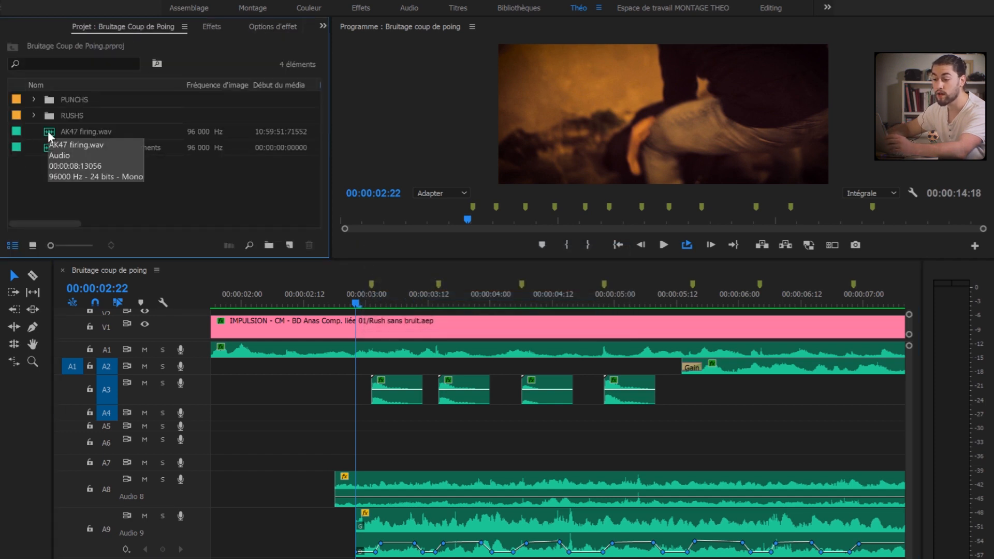
double_click(49, 136)
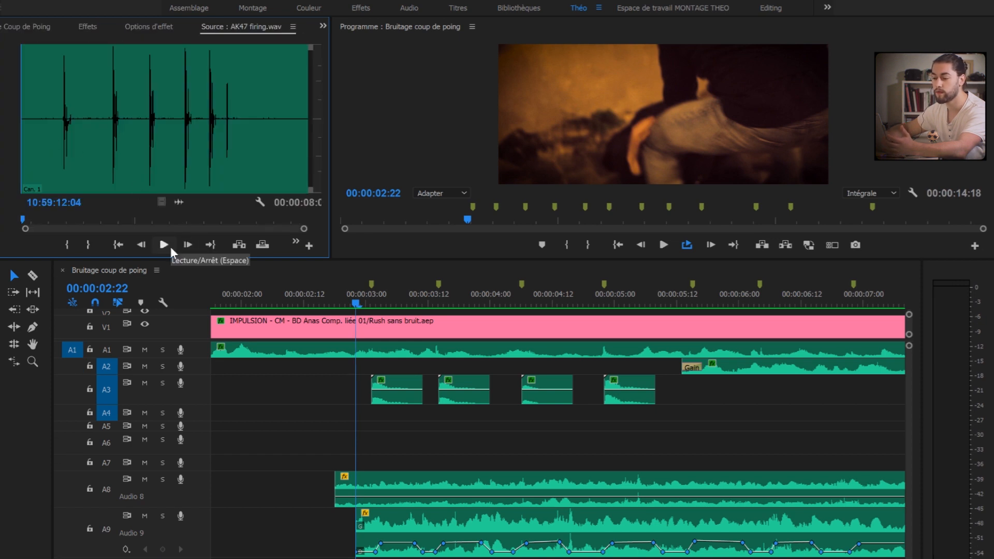
left_click(170, 247)
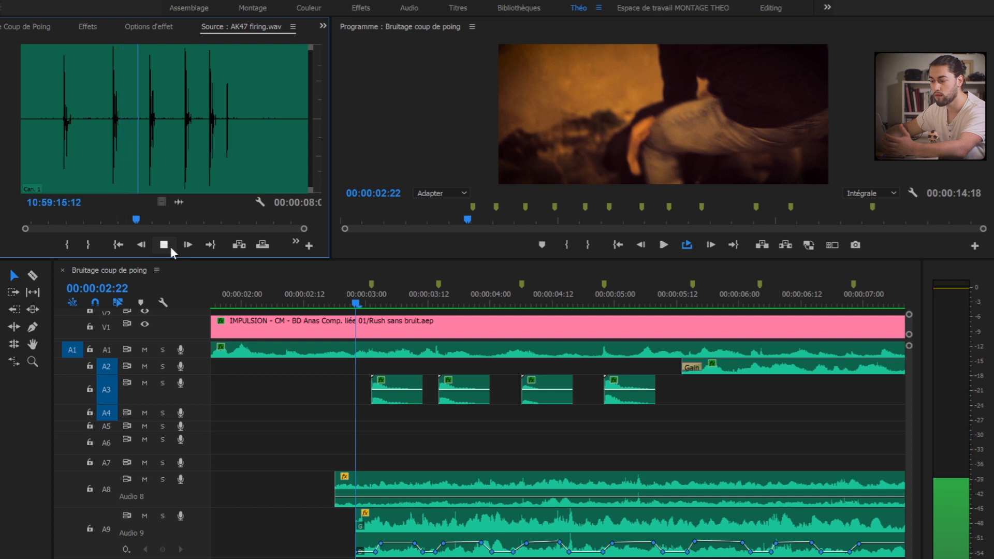
left_click(170, 246)
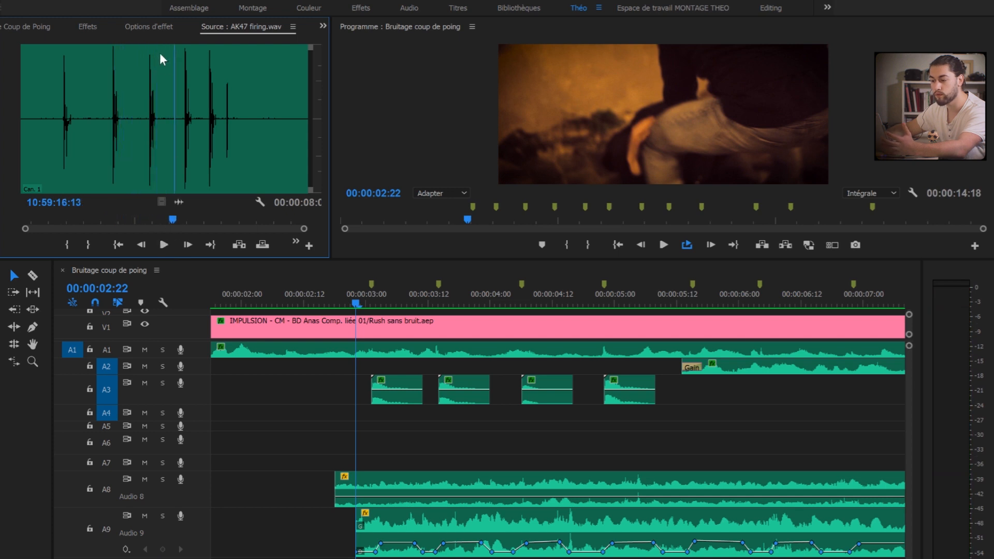
Isolate the first gunshot of AK47 firing.wav with an in point at 10:59:13:07 and an out point at 10:59:13:17.
left_click(62, 132)
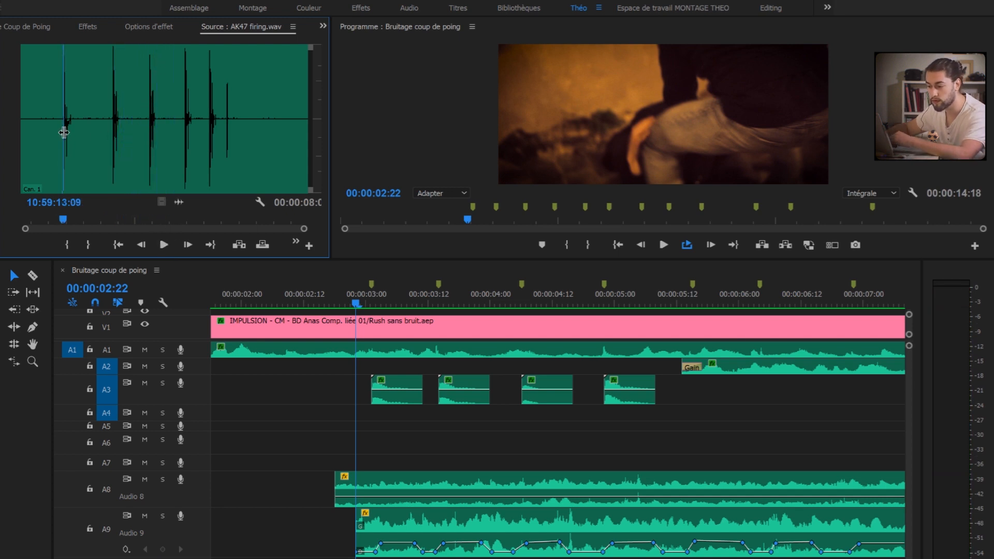
key("space")
left_click(60, 133)
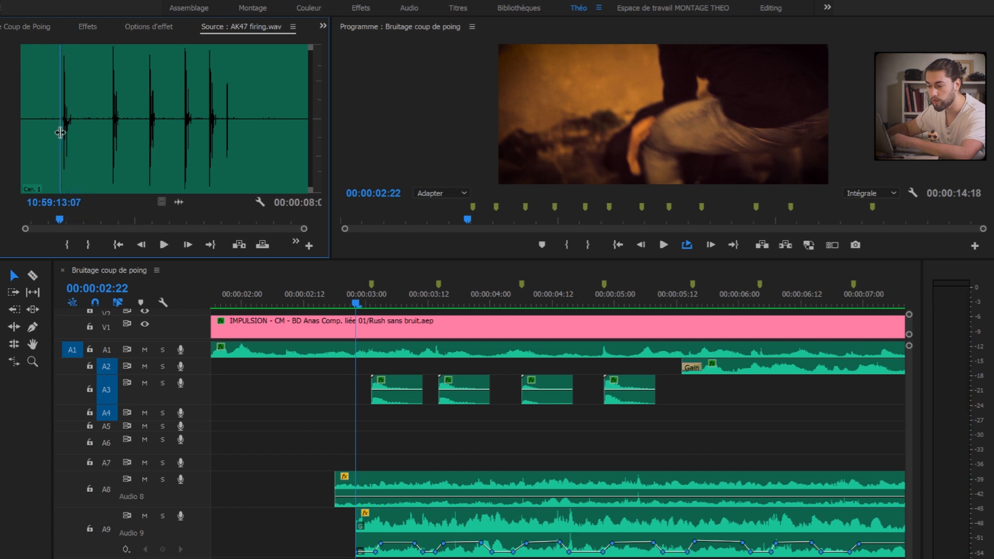
key("i")
left_click(75, 137)
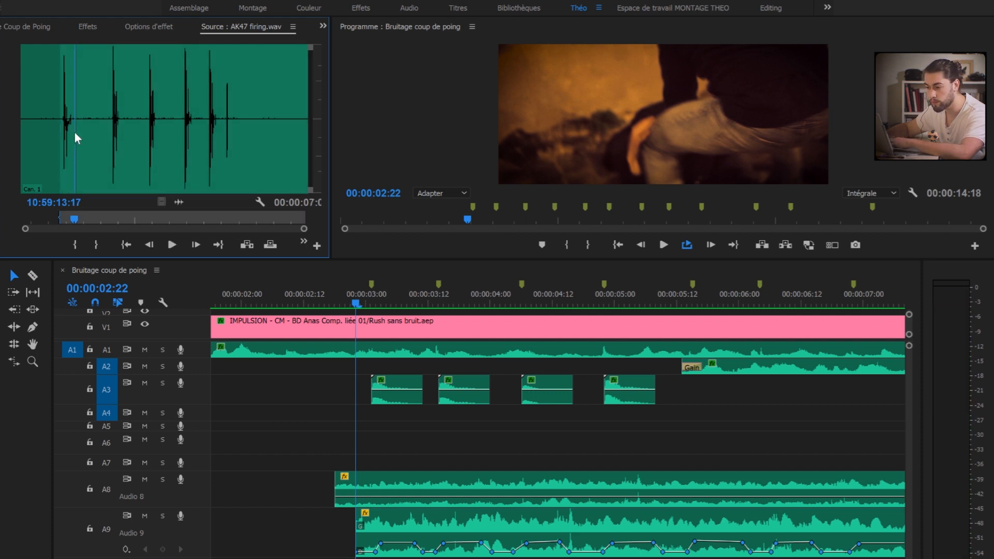
key("o")
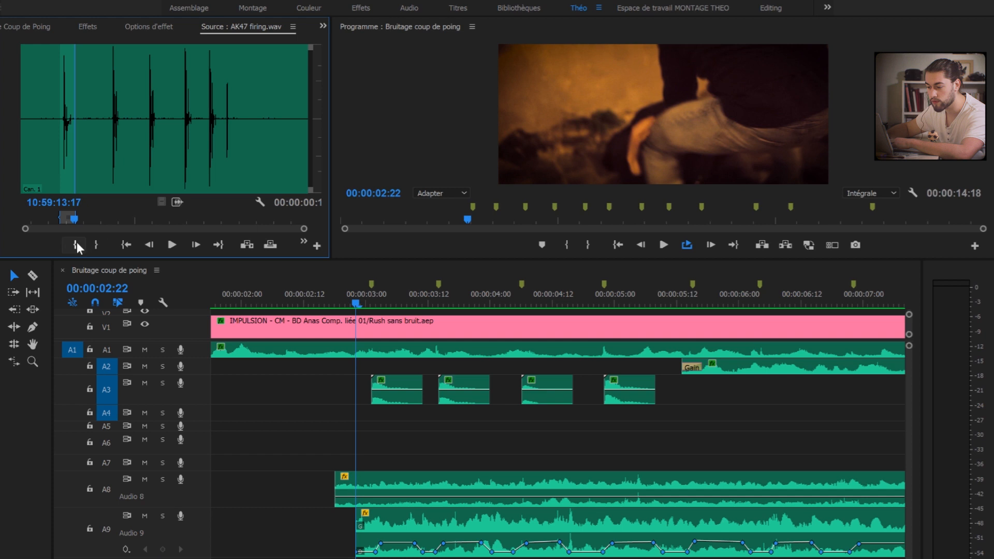
Place the gunshot excerpt on track A4 under the first punch at 00:00:03:01, and expand the height of A4.
left_click_drag(228, 295, 377, 421)
left_click(372, 299)
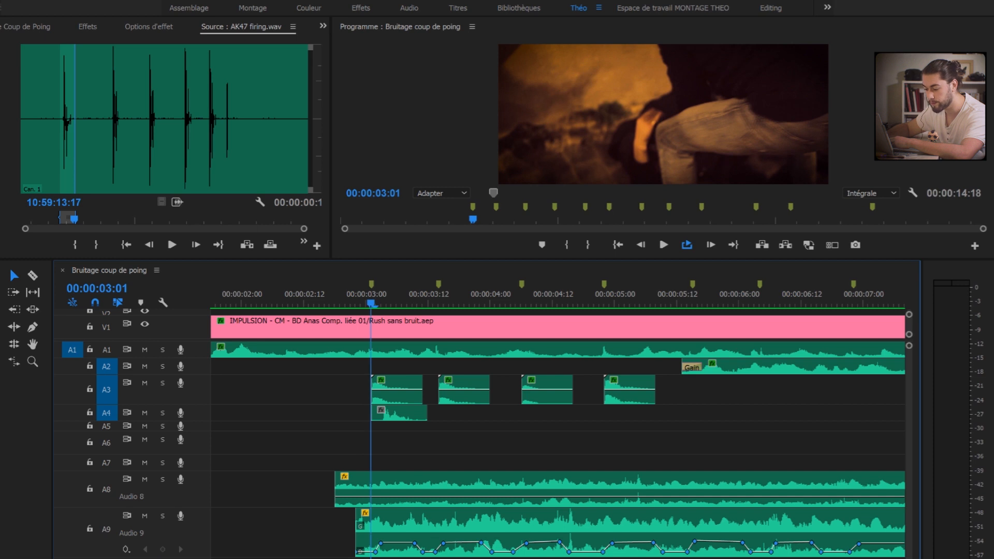
left_click_drag(543, 558, 527, 558)
double_click(195, 411)
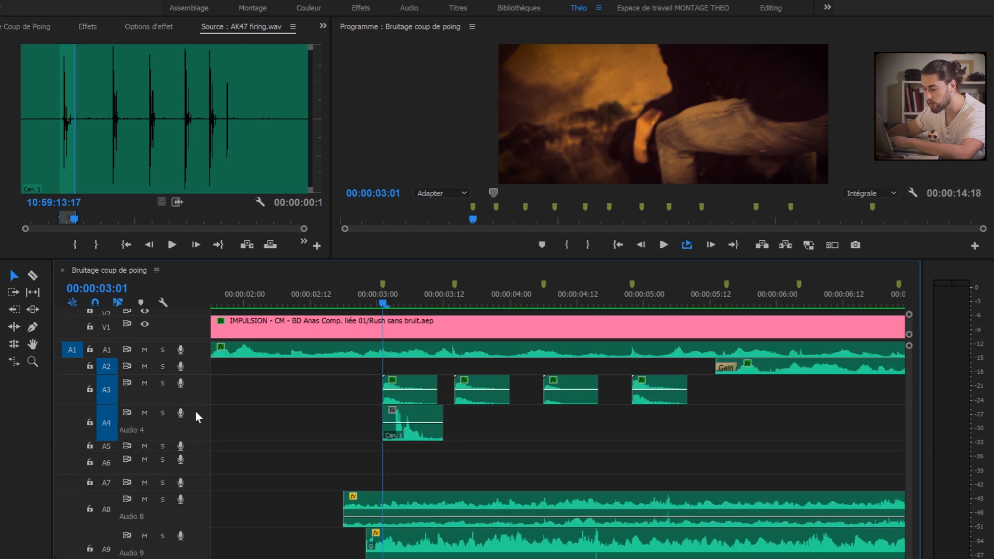
Mark the sequence range from 00:00:02:22 to the second marker, and play it with A3 and A4 soloed.
left_click(368, 294)
key("i")
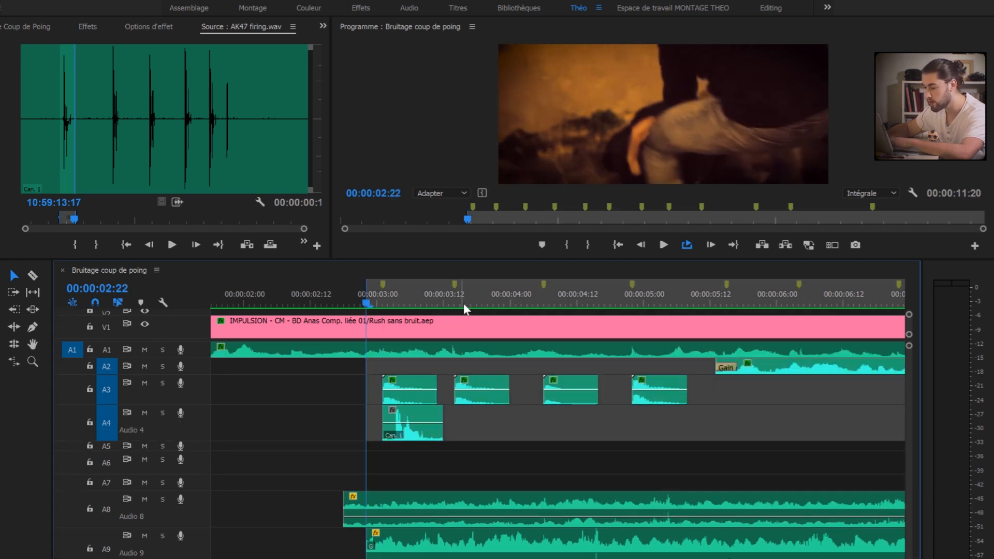
left_click(451, 302)
key("o")
left_click(417, 409)
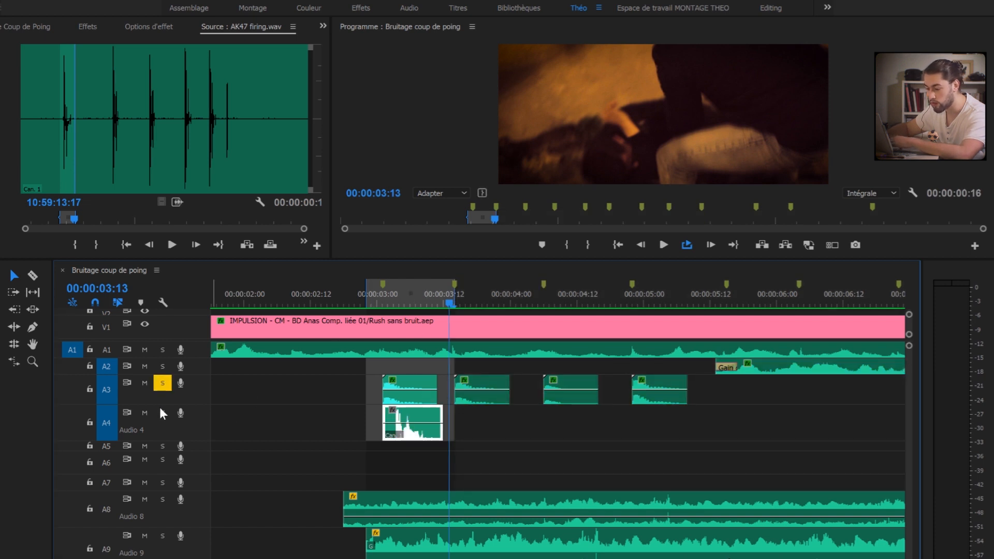
key("space")
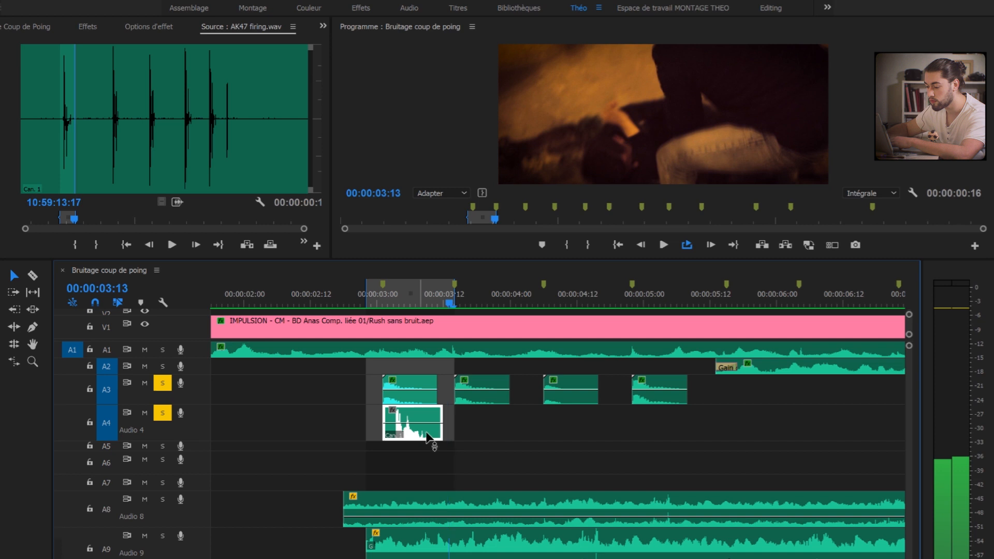
Lower the audio gain of the gunshot clip on A4 to a negative value.
right_click(405, 423)
left_click(442, 303)
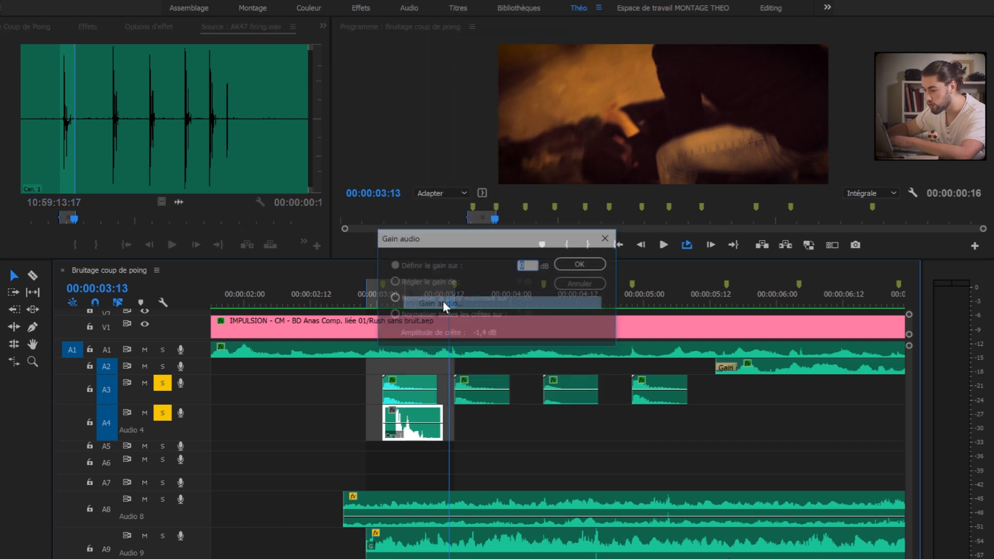
key("BackSpace")
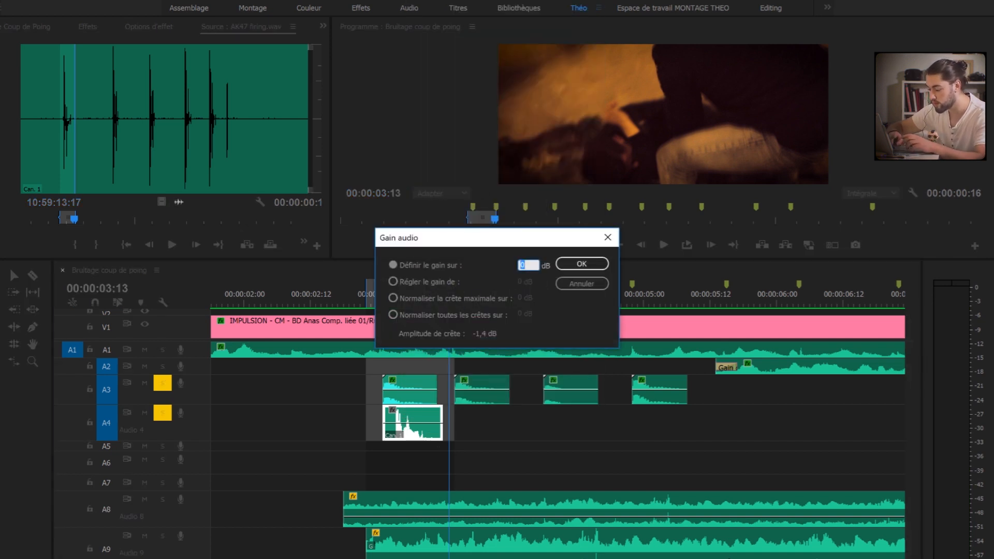
type("-")
key("Return")
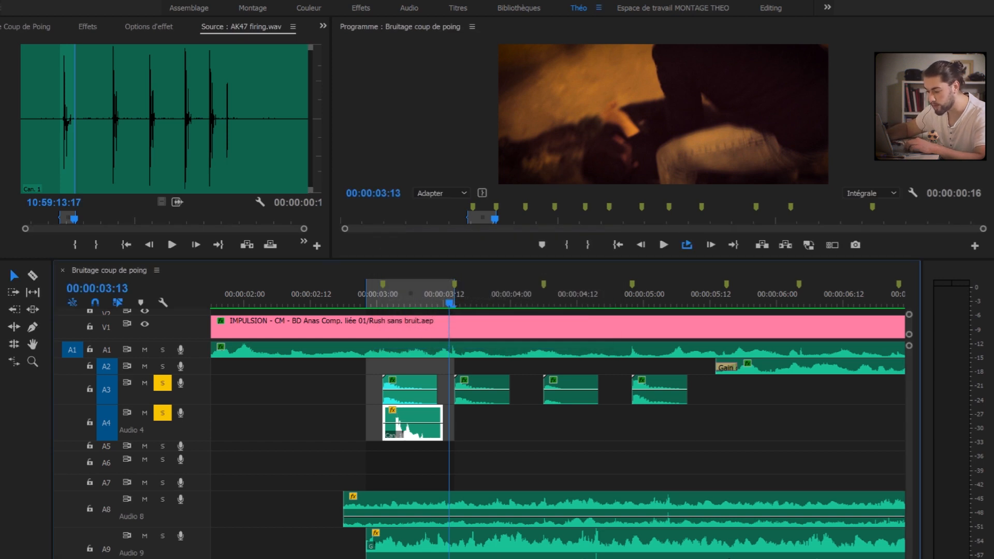
Trim the silence before the gunshot on A4, align the clip's start with the first marker, and play the layered hit.
key("equal")
key("equal")
key("equal")
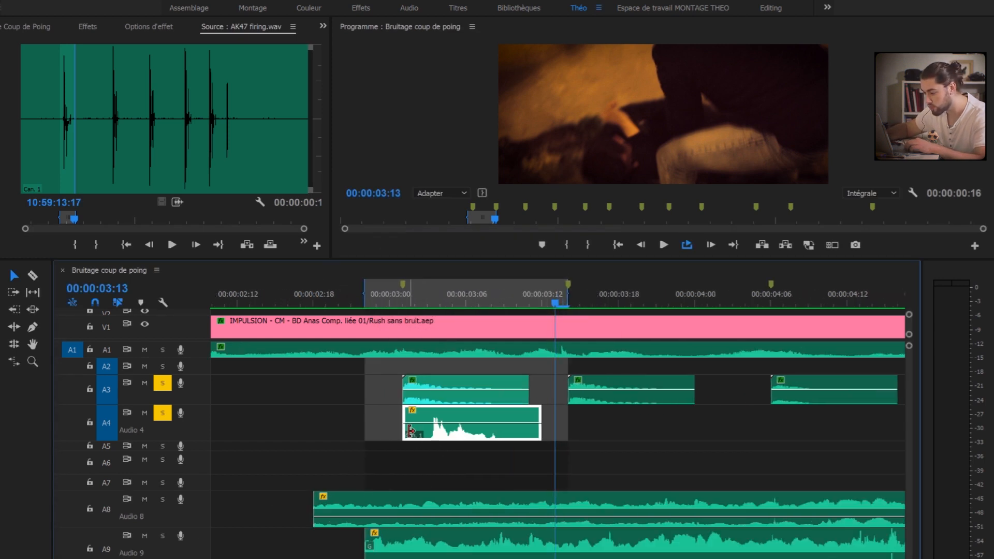
left_click_drag(421, 431, 456, 442)
left_click(388, 296)
key("space")
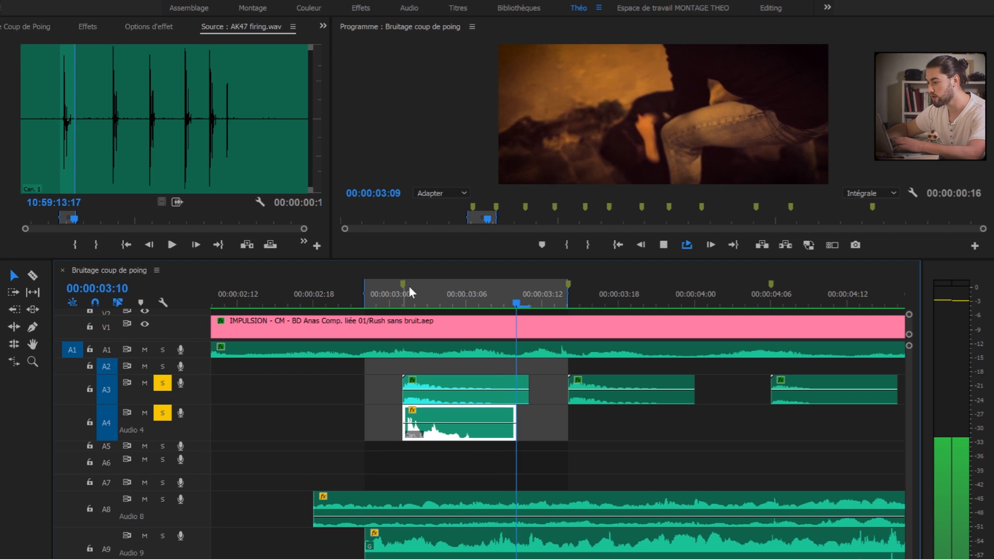
Stop playback, set the playhead at 00:00:03:00, and apply the Egaliseur paramétrique audio effect to the gunshot clip on A4.
key("space")
left_click(390, 292)
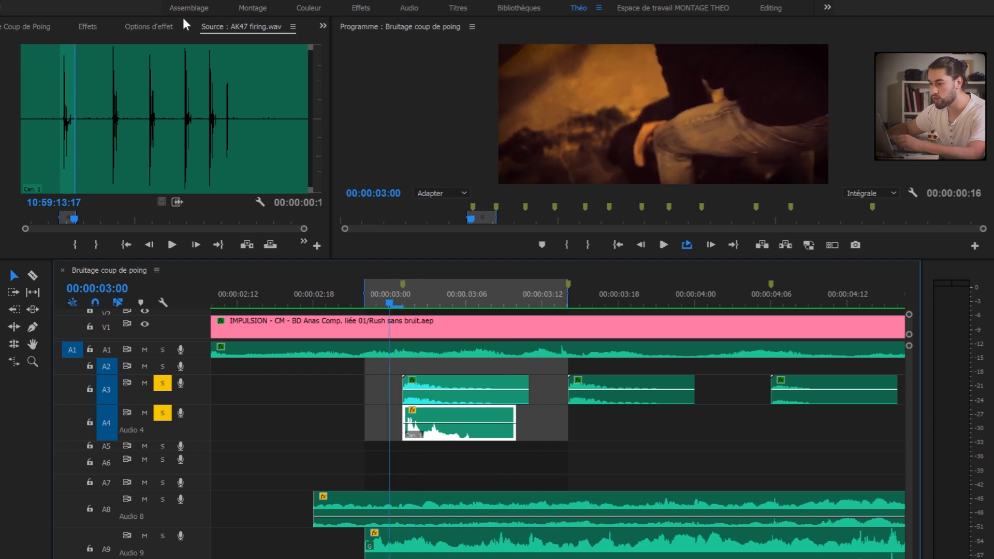
key("shift+5")
left_click(89, 27)
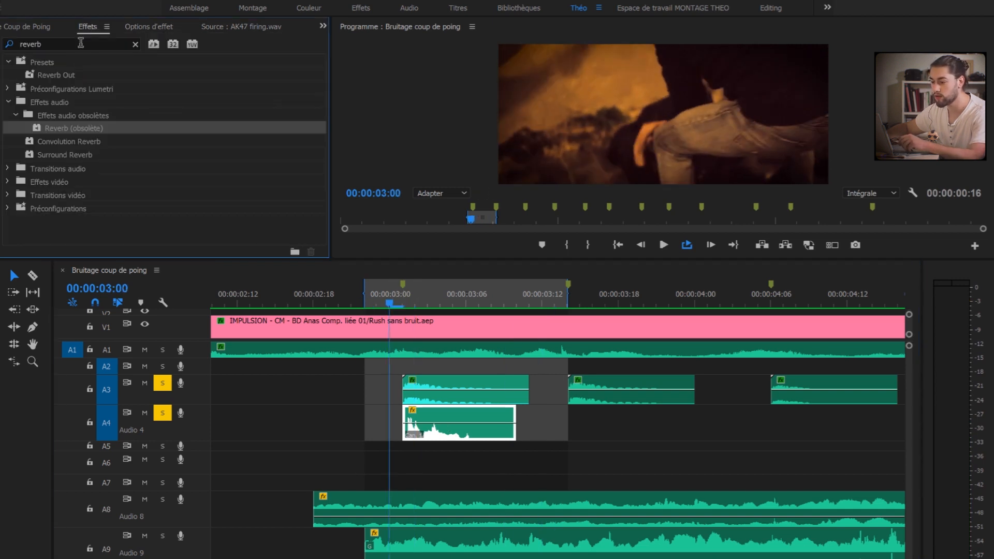
left_click(81, 42)
left_click(135, 44)
type("egali")
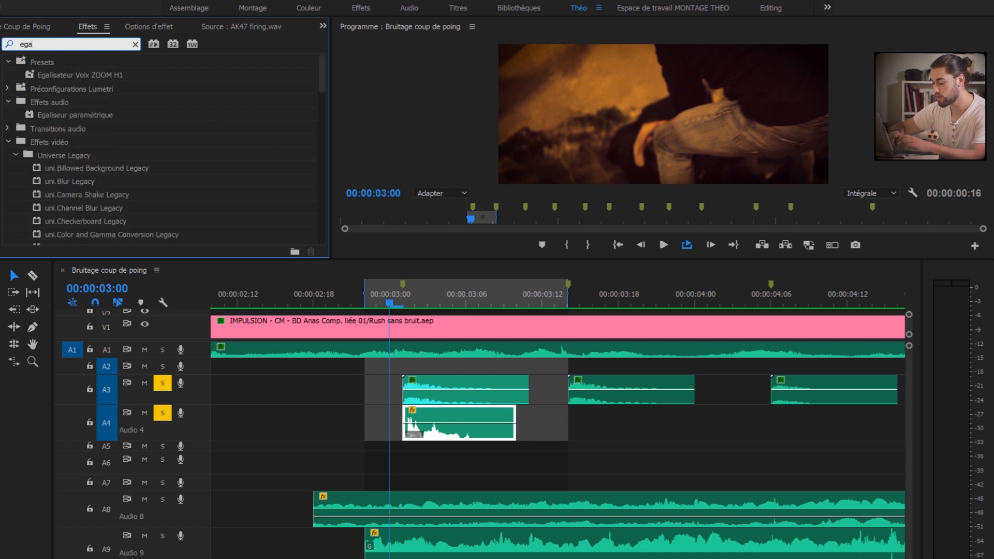
left_click_drag(37, 116, 448, 432)
Unsolo A3, open the editor of the gunshot clip's Egaliseur paramétrique effect, and enlarge it to show all bands.
left_click(169, 384)
left_click(149, 28)
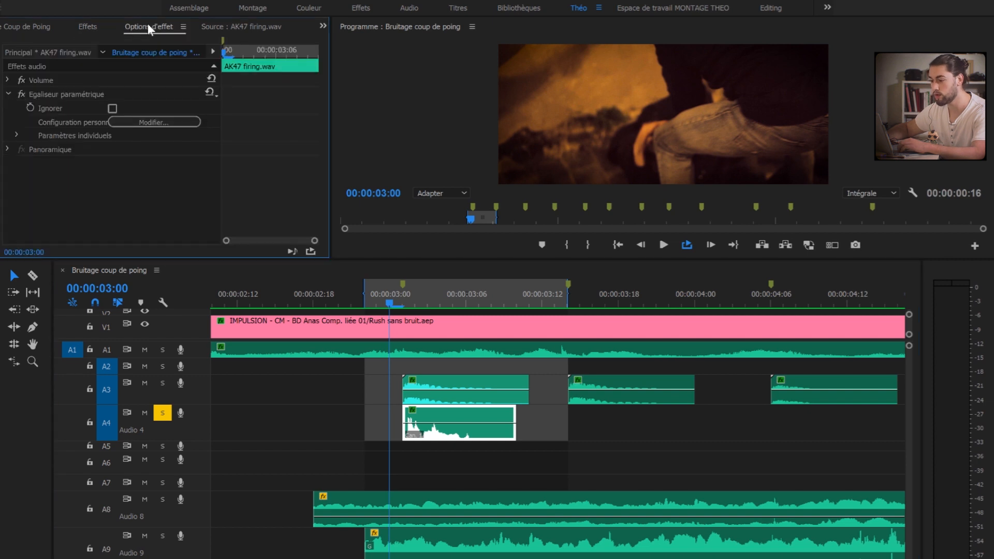
left_click(151, 122)
left_click_drag(423, 220, 157, 149)
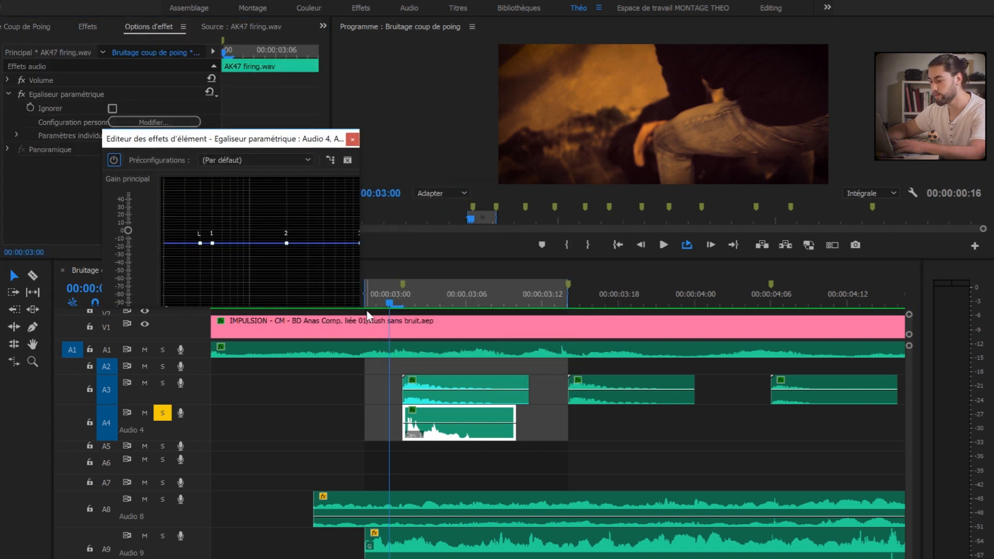
left_click_drag(361, 308, 583, 424)
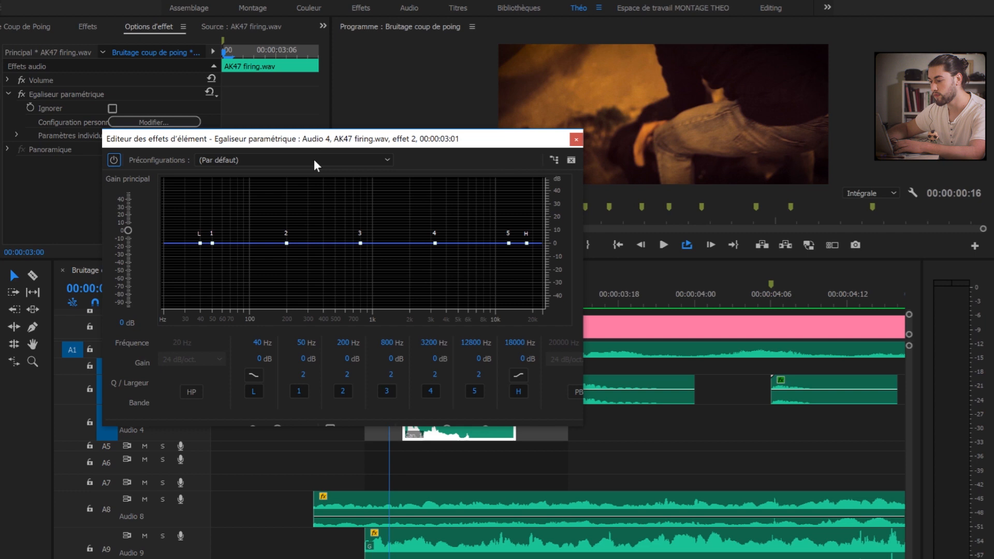
Play the soloed gunshot and pull the equalizer's high shelf down to about -44 dB around 40 kHz.
key("space")
key("space")
left_click_drag(321, 143, 255, 177)
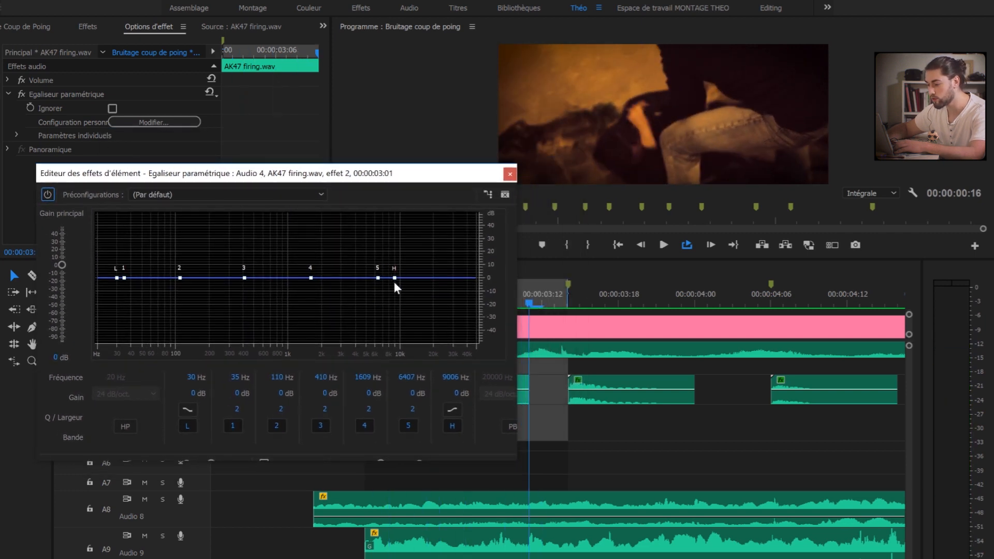
left_click_drag(394, 280, 476, 322)
left_click(451, 412)
key("space")
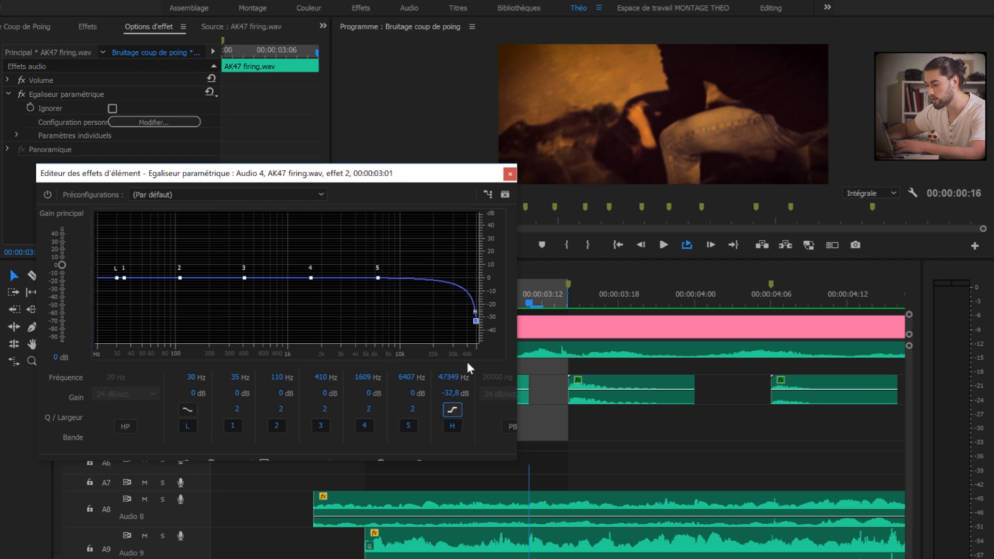
left_click_drag(470, 330, 469, 334)
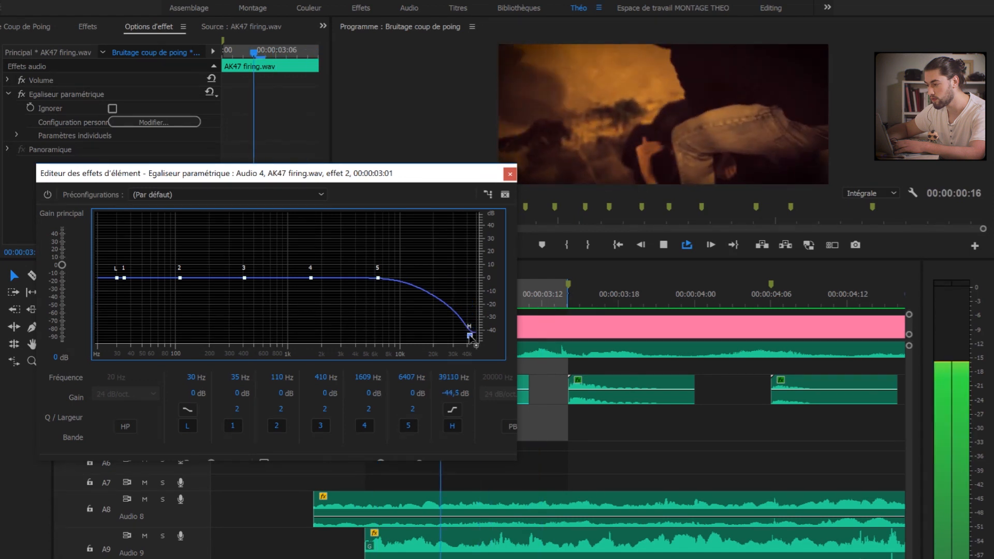
Lower the low shelf to -26.8 dB at 25 Hz, band 5 to -7.6 dB at 9324 Hz, and band 4 to -4.5 dB at 1559 Hz.
left_click_drag(118, 278, 108, 316)
left_click_drag(378, 278, 396, 288)
left_click(311, 278)
left_click_drag(309, 263, 310, 284)
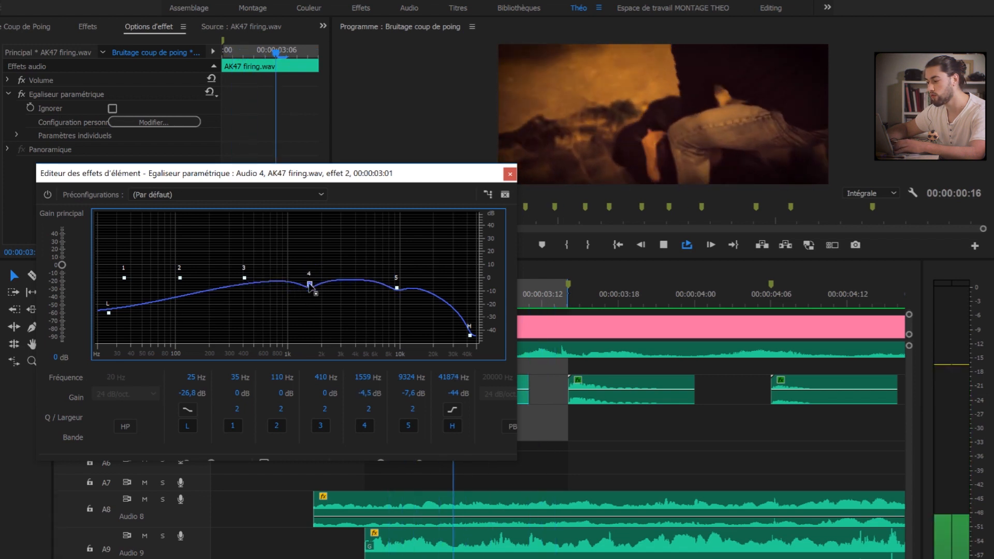
left_click(510, 175)
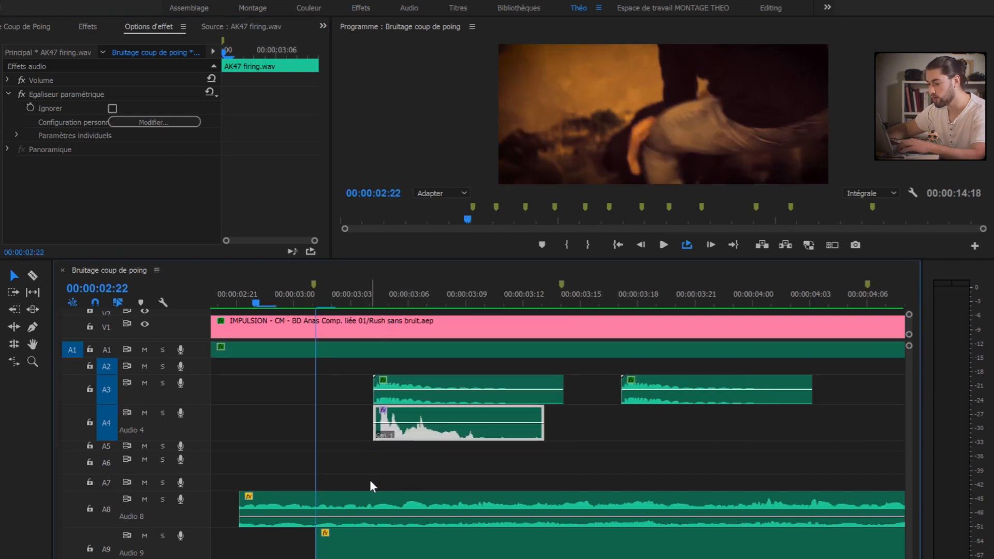
Duplicate the equalized gunshot clip on A4 under the second, third and fourth punches, aligned with their markers.
scroll(368, 484, "down", 2)
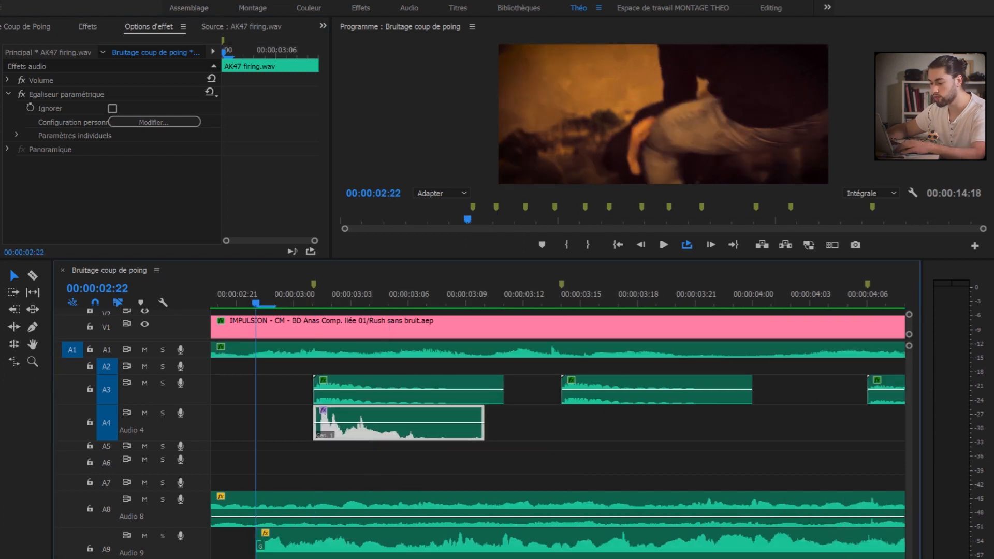
scroll(384, 460, "down", 6)
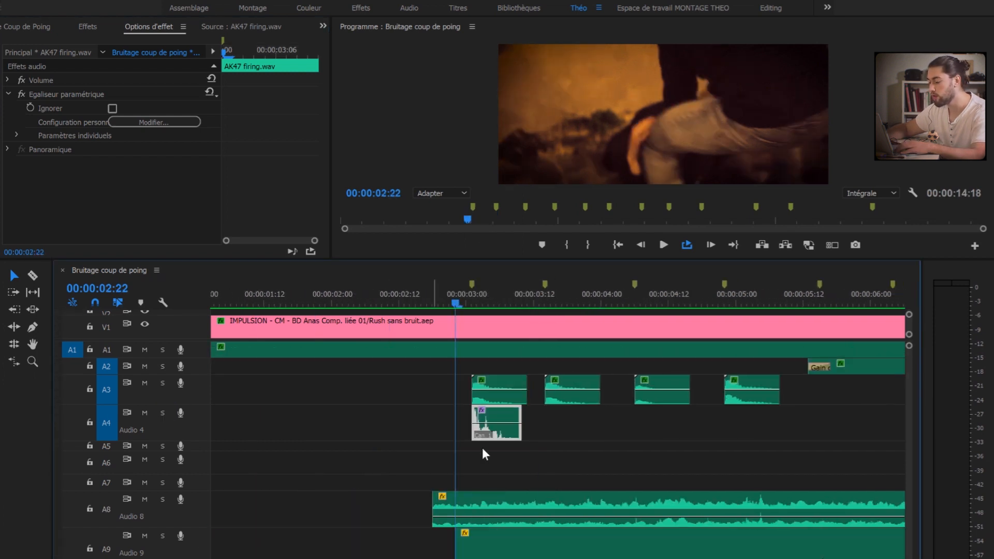
left_click_drag(504, 439, 574, 435)
left_click_drag(506, 437, 669, 437)
left_click_drag(505, 437, 757, 436)
Save the project and play the sequence from about 00:00:02:11 to hear the four layered punches.
scroll(697, 464, "down", 3)
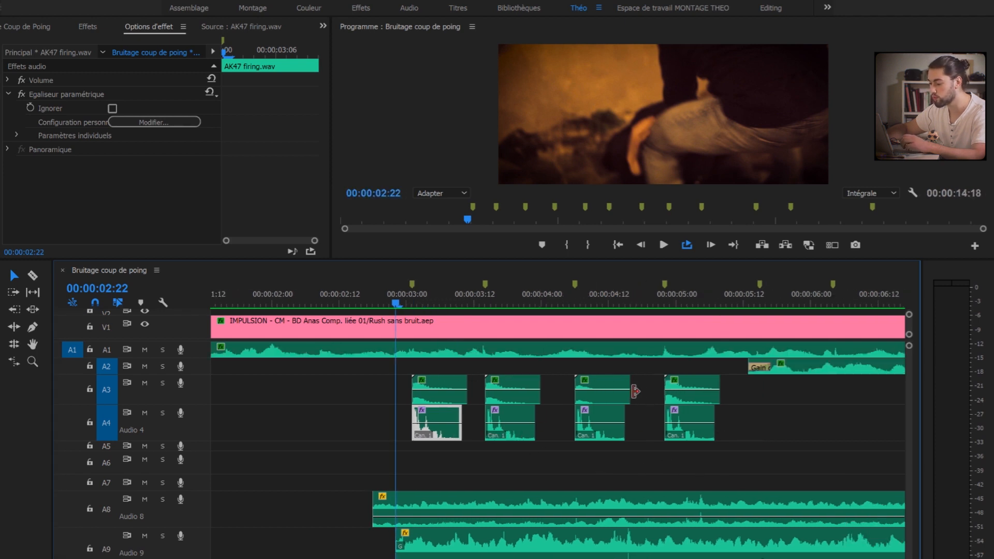
left_click(513, 383)
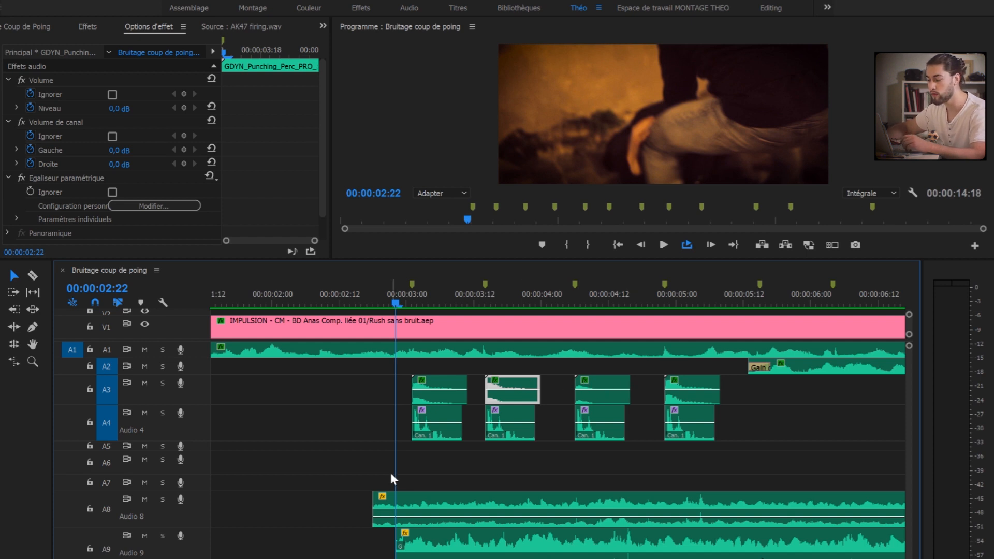
key("minus")
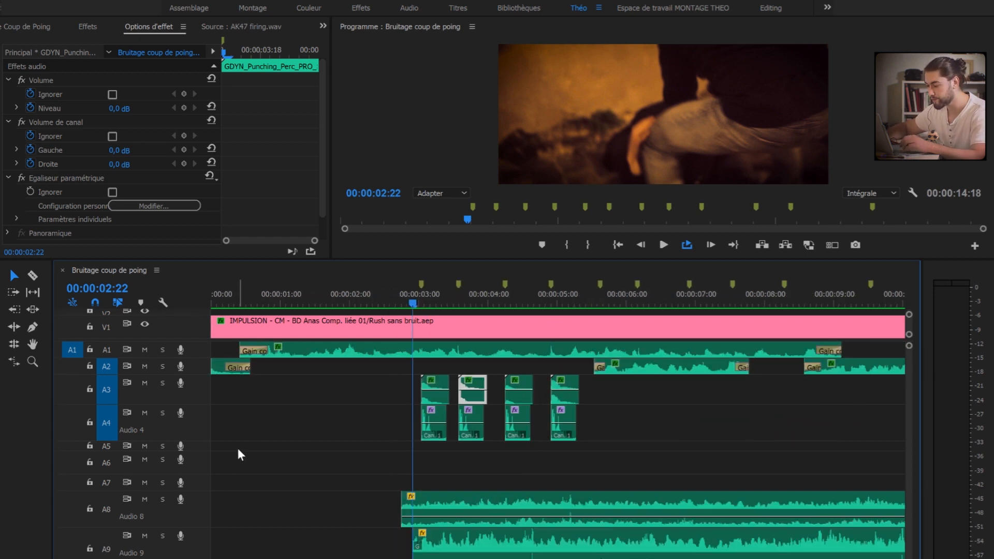
key("ctrl+s")
scroll(307, 448, "right", 2)
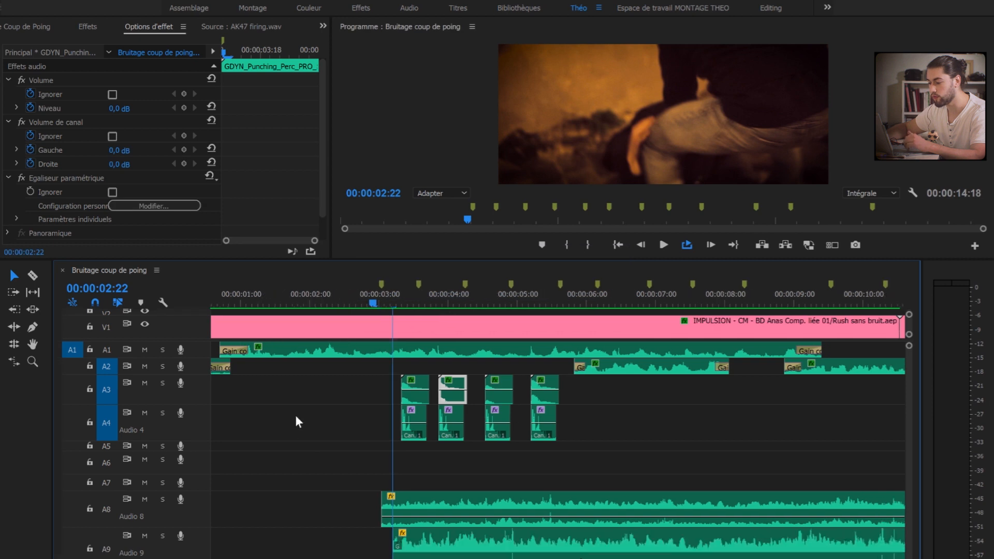
left_click(340, 297)
key("space")
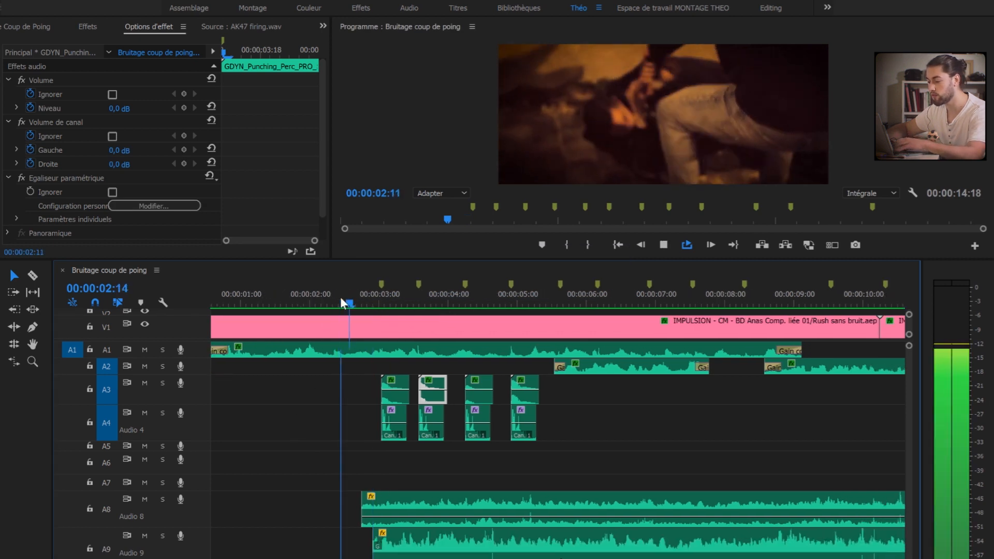